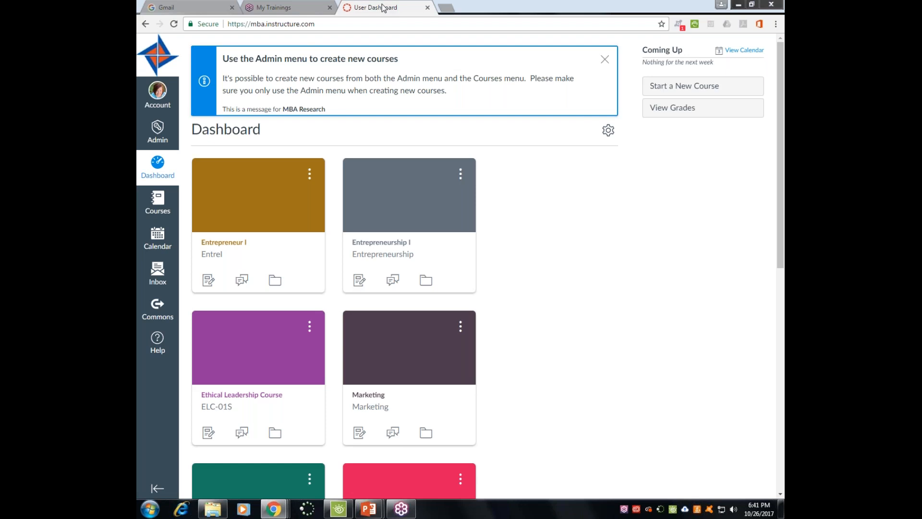
- Show the Admin tray listing South Central High School and All Accounts over the Dashboard
scroll(504, 225, "down", 3)
scroll(515, 229, "down", 6)
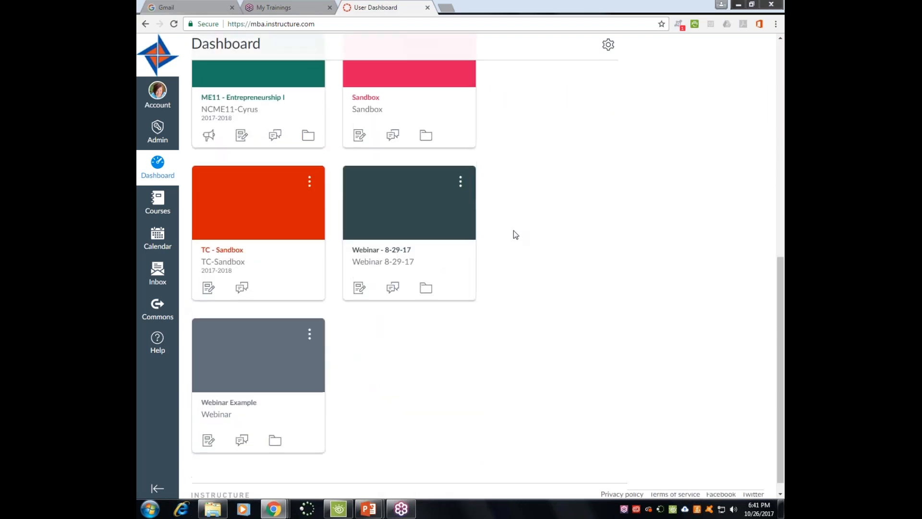
scroll(513, 229, "up", 3)
scroll(513, 230, "up", 4)
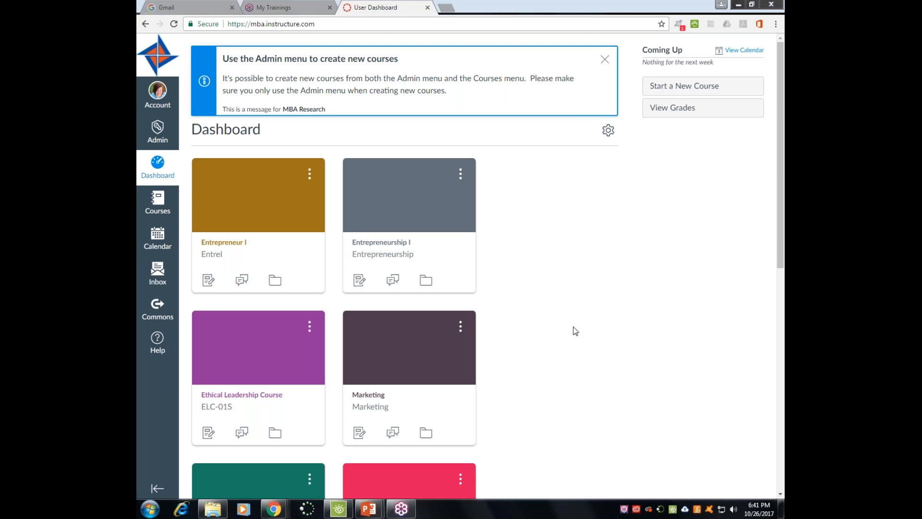
left_click(158, 130)
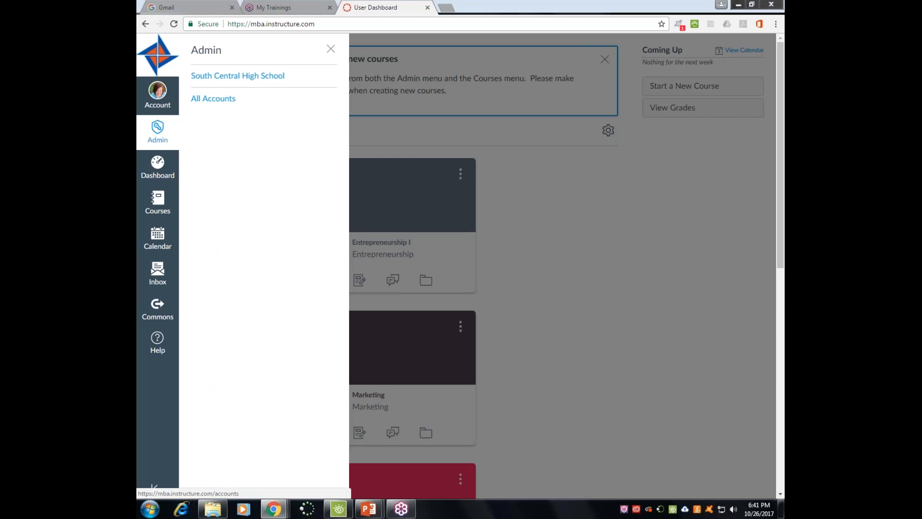
- Go to the South Central High School account and browse its courses, Fashion Merchandising to TC - Sandbox
left_click(217, 77)
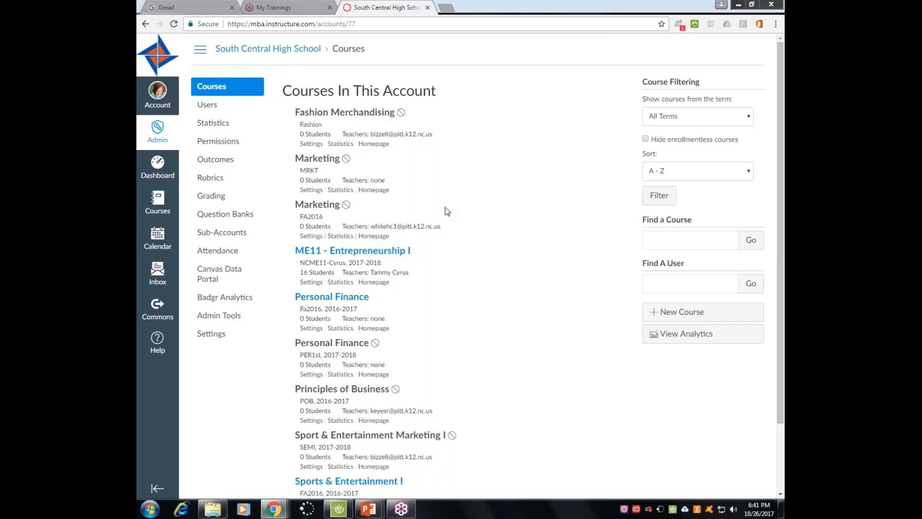
scroll(448, 210, "down", 3)
scroll(440, 329, "up", 3)
scroll(444, 332, "down", 3)
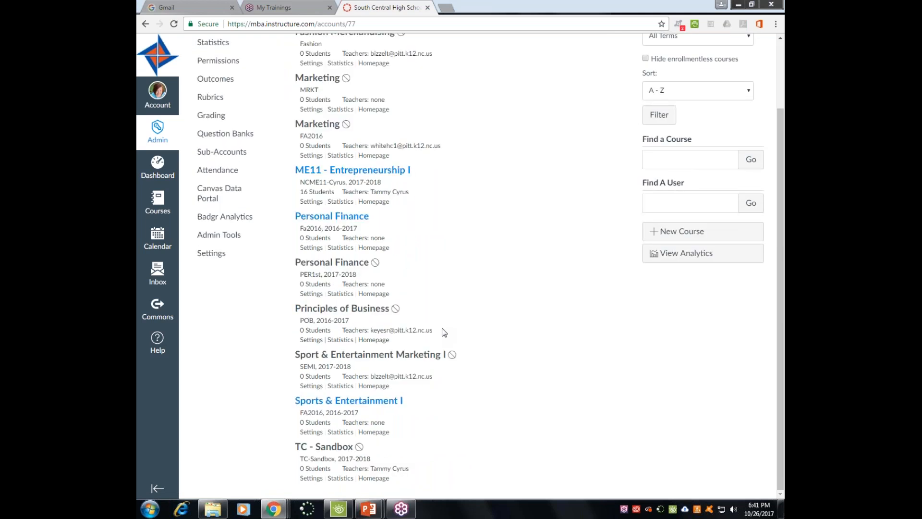
scroll(444, 332, "up", 2)
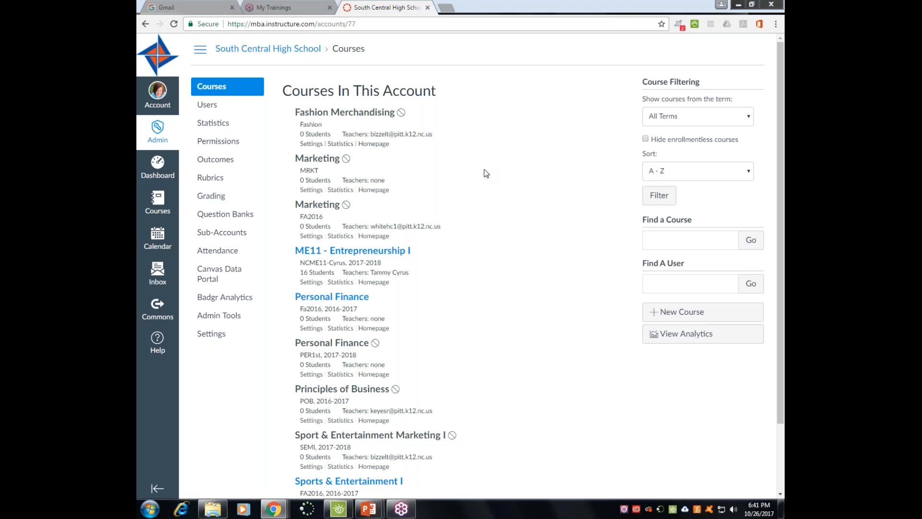
- Add course 'Marketing I' with reference code ME12 plus the teacher's name, term 2017-2018
left_click(677, 313)
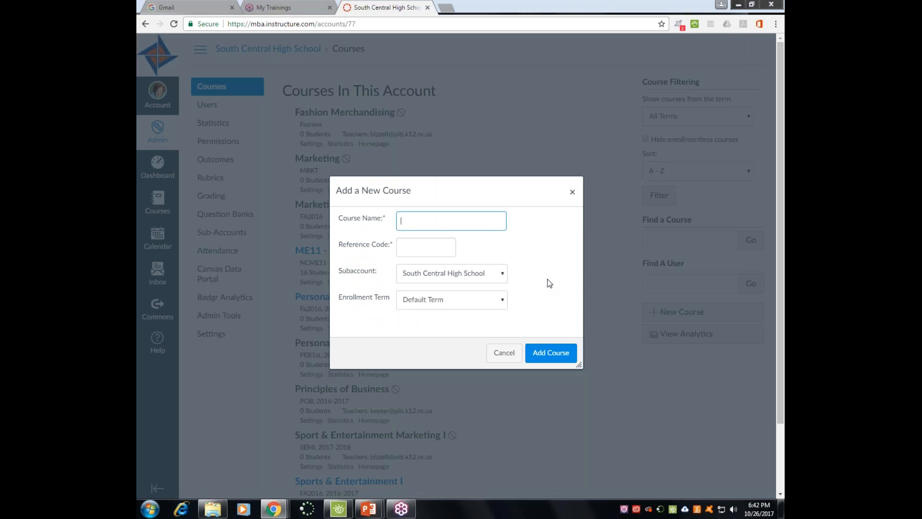
type("Marketing -")
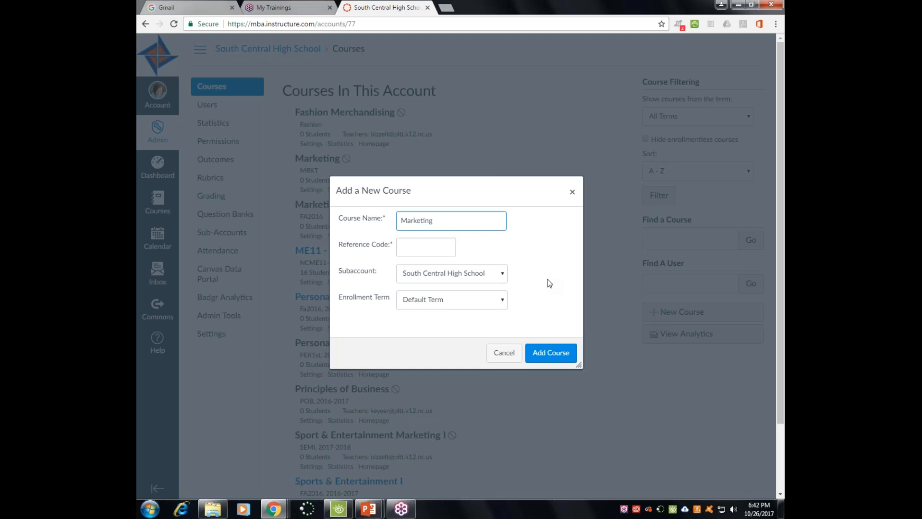
type("I")
left_click(434, 249)
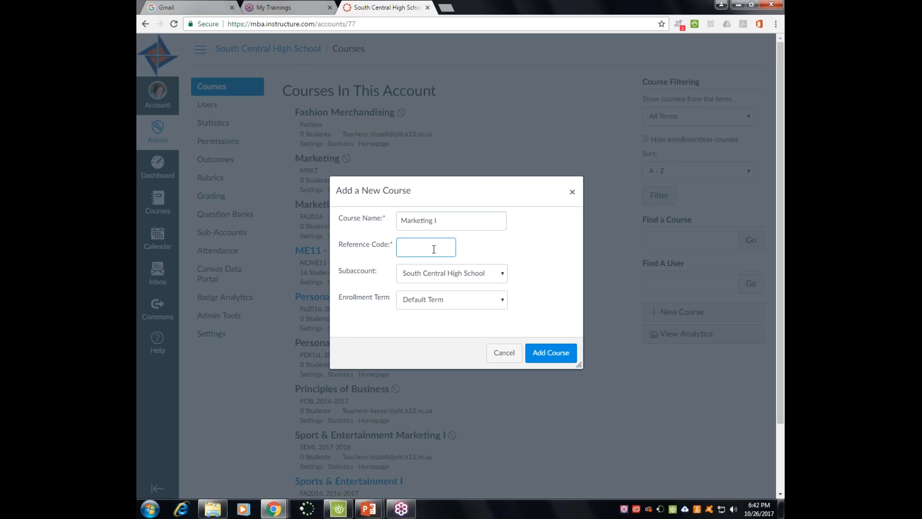
type("ME")
type("12 - Cyrus")
left_click(462, 302)
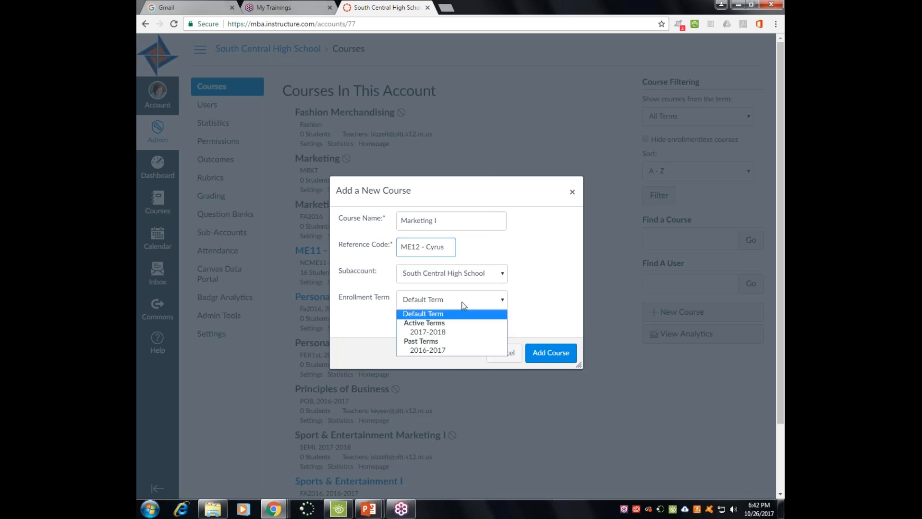
left_click(459, 333)
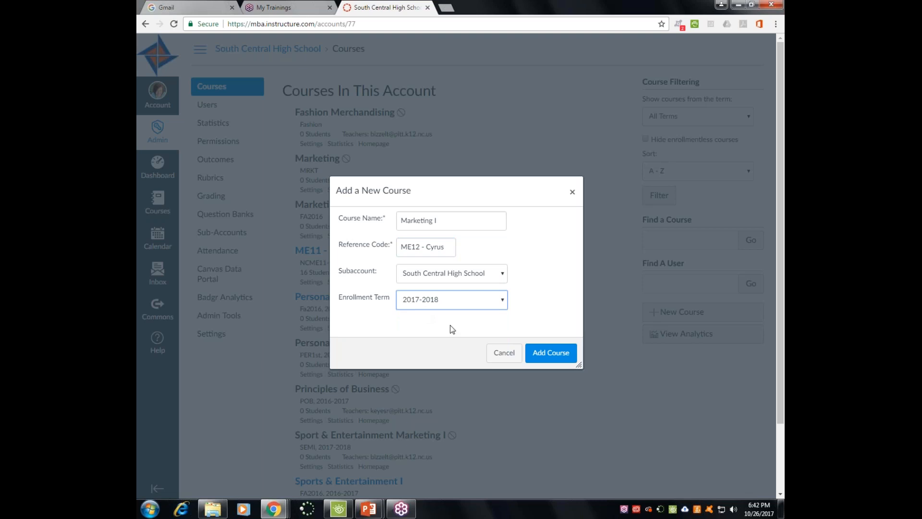
left_click(547, 354)
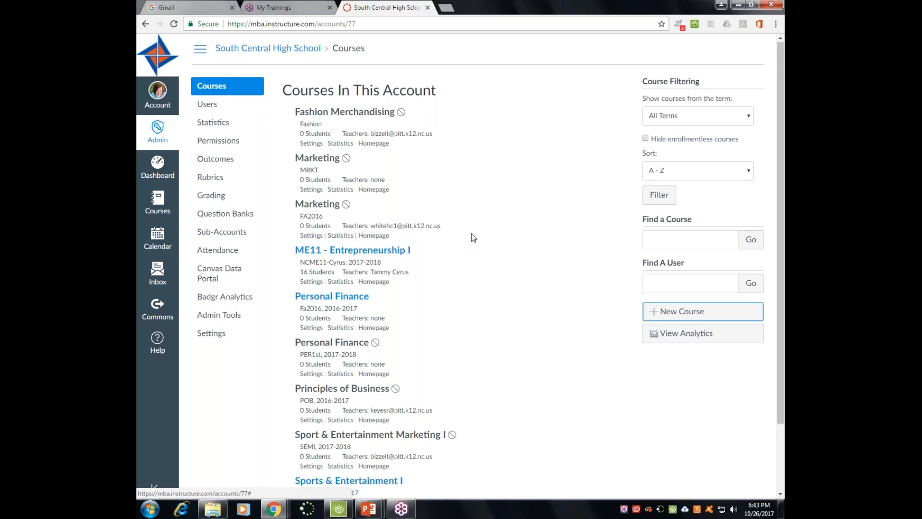
- Reopen South Central High School's course list via Dashboard and Admin so Marketing I appears
scroll(471, 237, "down", 2)
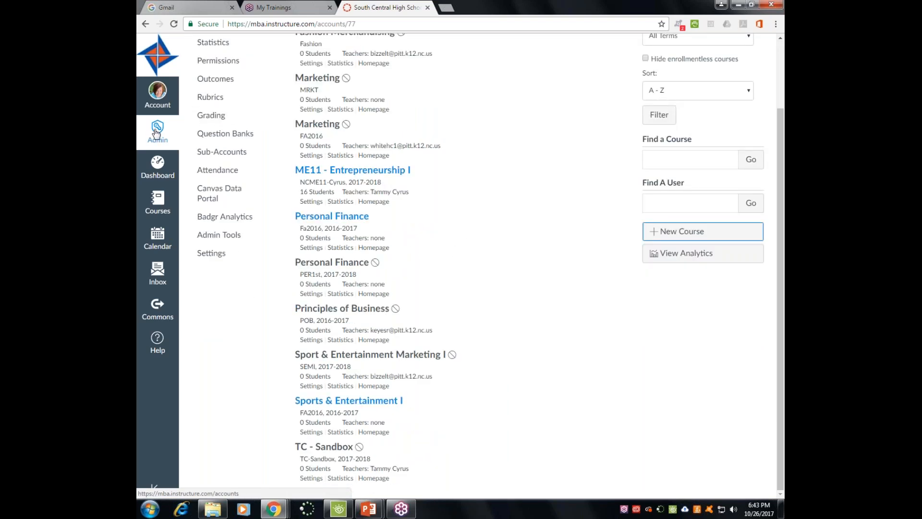
left_click(157, 165)
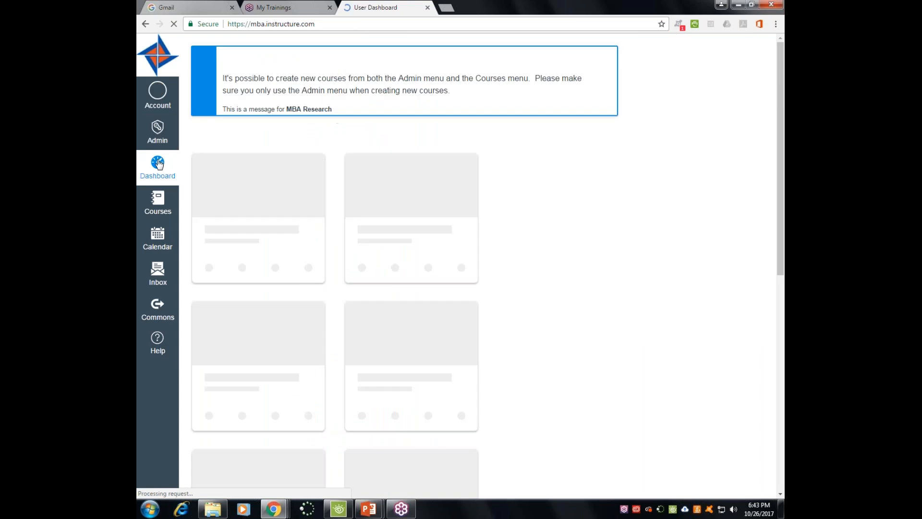
scroll(531, 241, "down", 8)
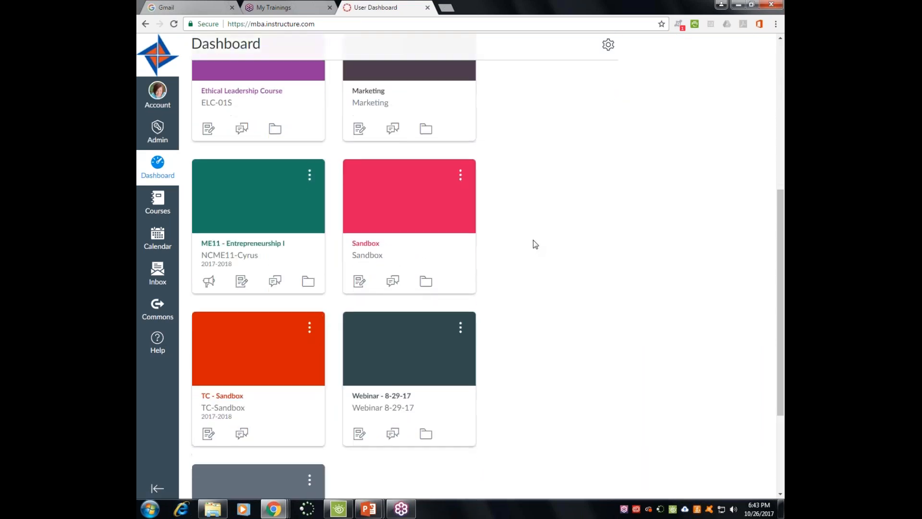
scroll(533, 241, "up", 5)
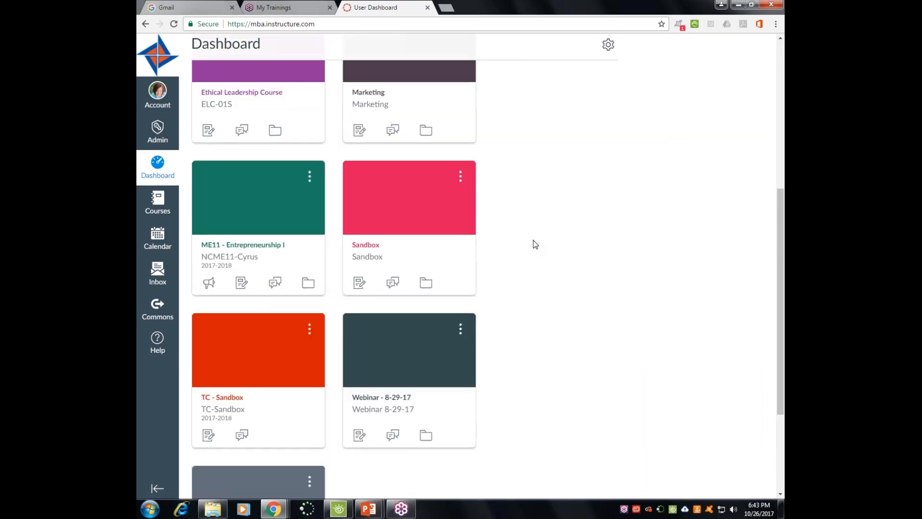
scroll(533, 240, "up", 5)
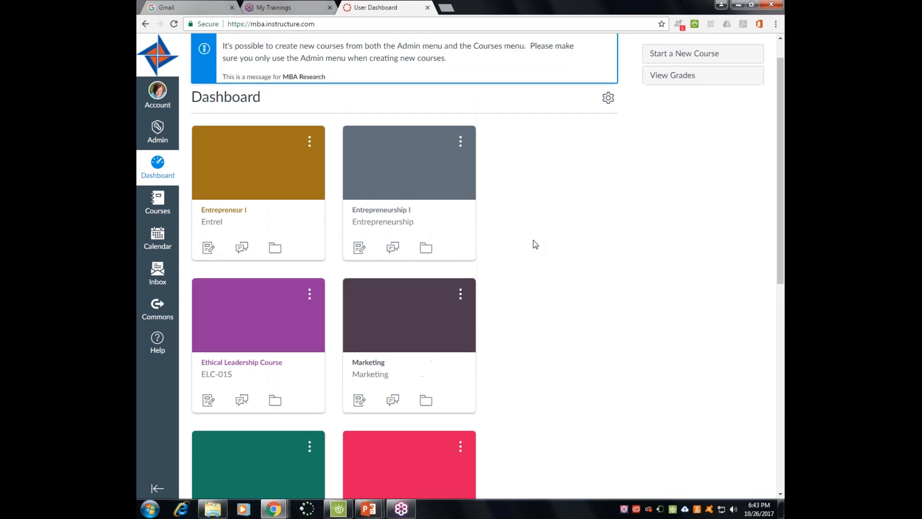
left_click(158, 130)
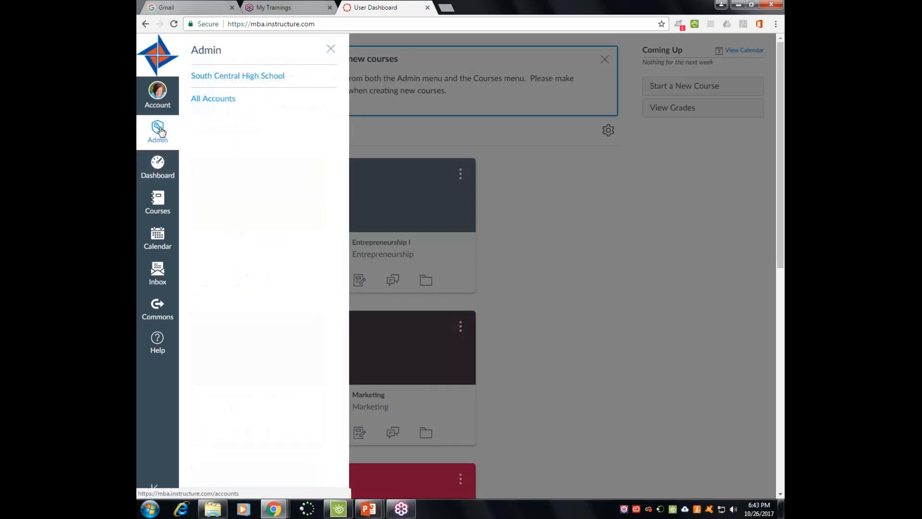
left_click(206, 76)
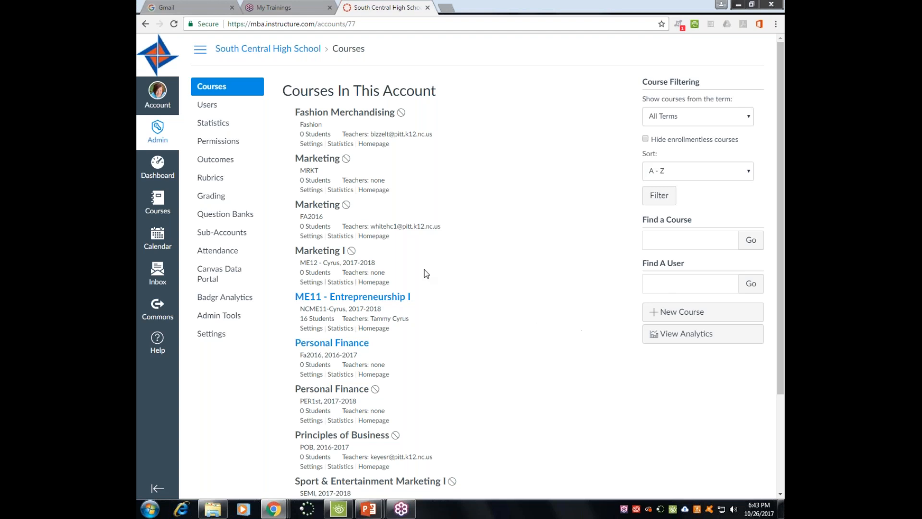
- Go to Marketing I's People roster from its settings and launch Add People
left_click(309, 283)
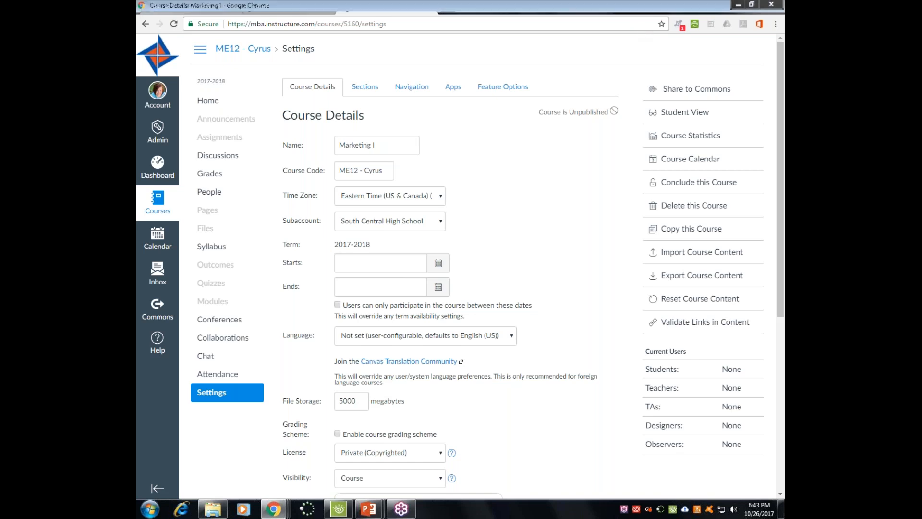
left_click(218, 197)
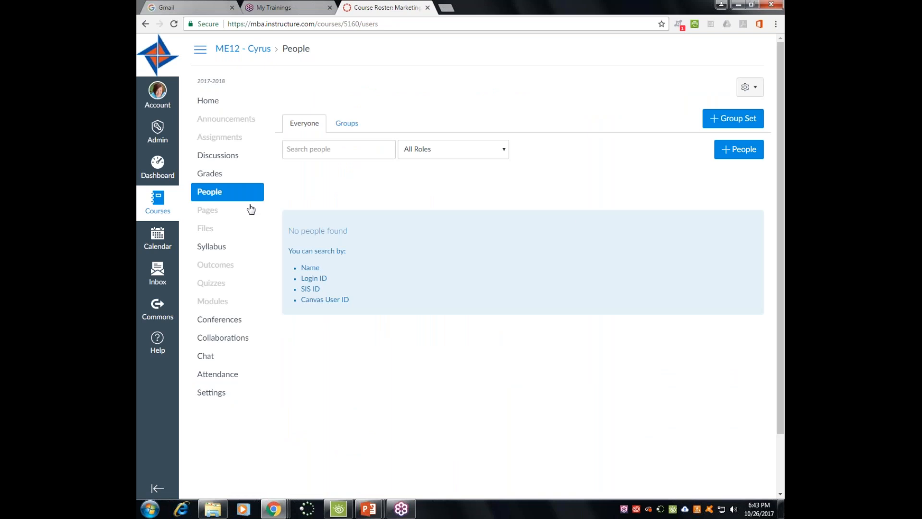
left_click(742, 152)
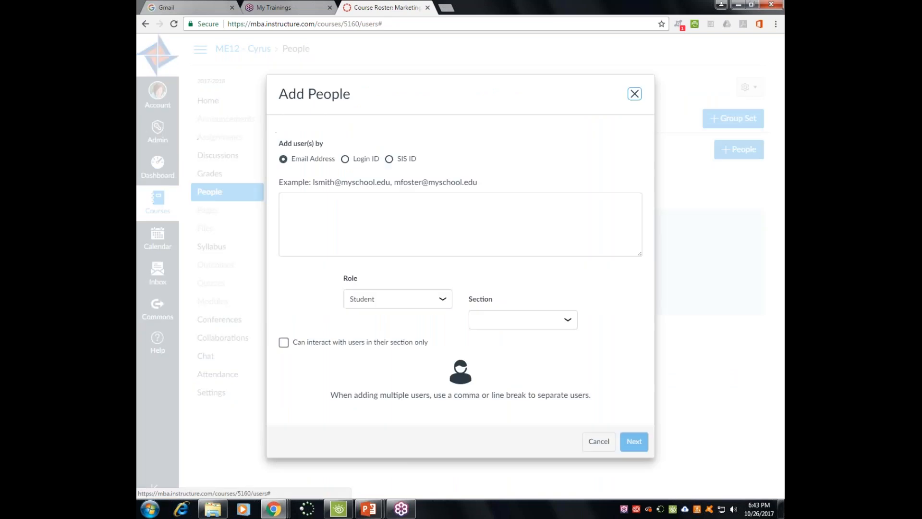
- Add a colleague to Marketing I by their e-mail address with the Teacher role
left_click(491, 232)
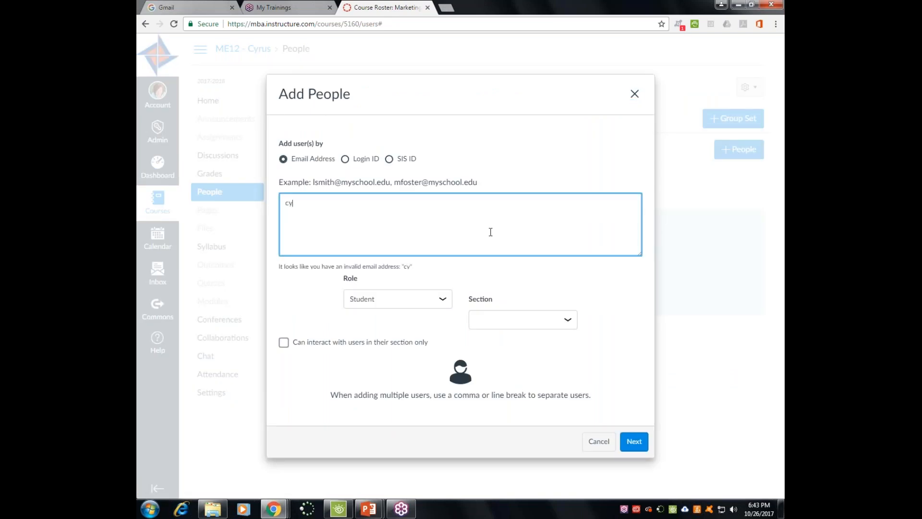
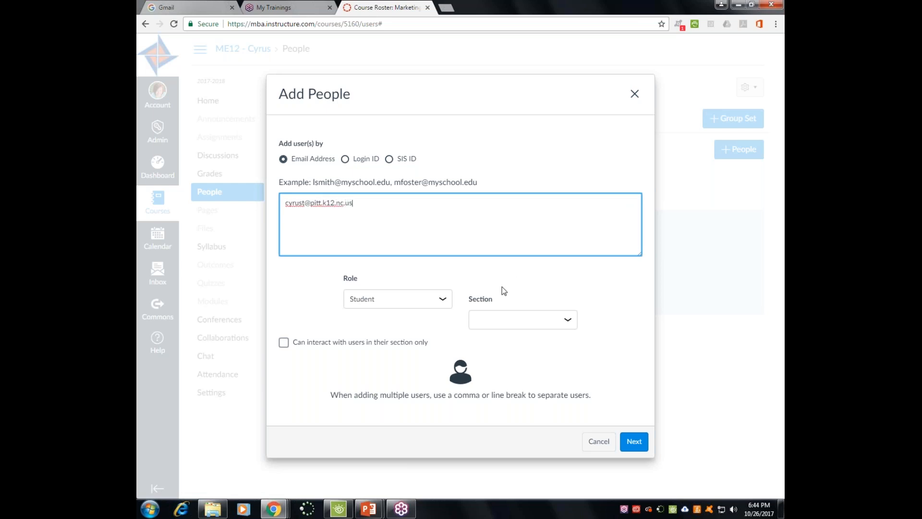
left_click(444, 300)
left_click(411, 321)
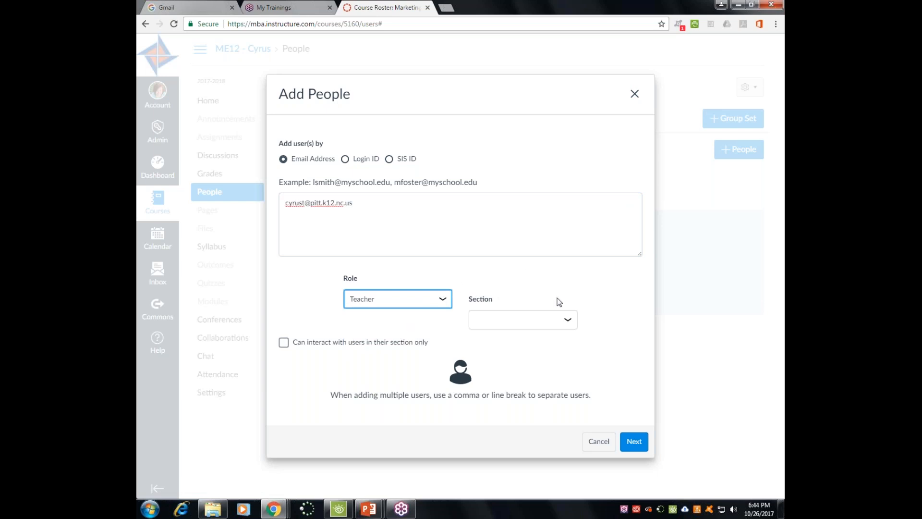
left_click(633, 441)
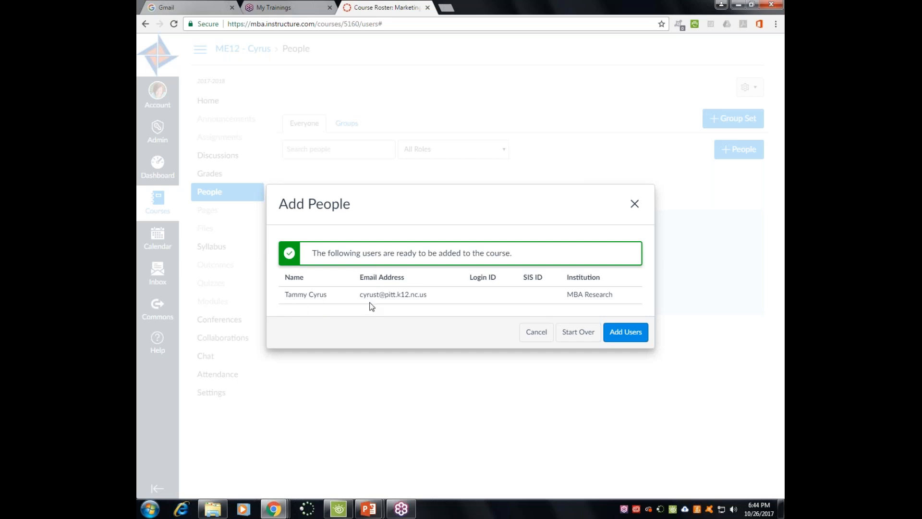
left_click(626, 331)
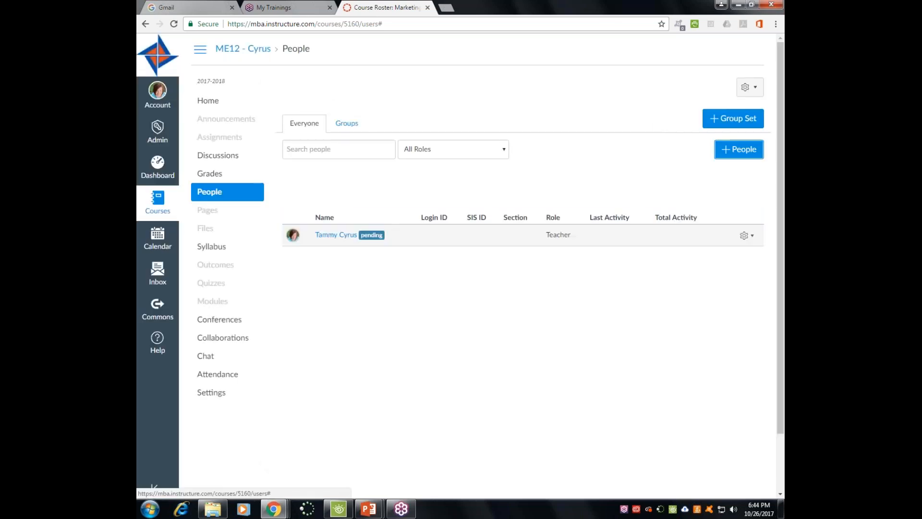
- Accept the Marketing I teacher invitation on the Dashboard, then go to Commons
left_click(157, 166)
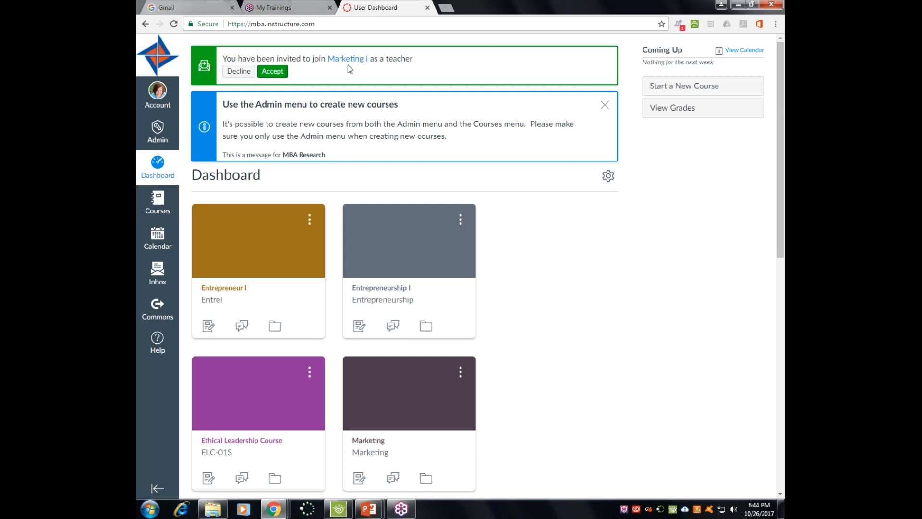
left_click(273, 71)
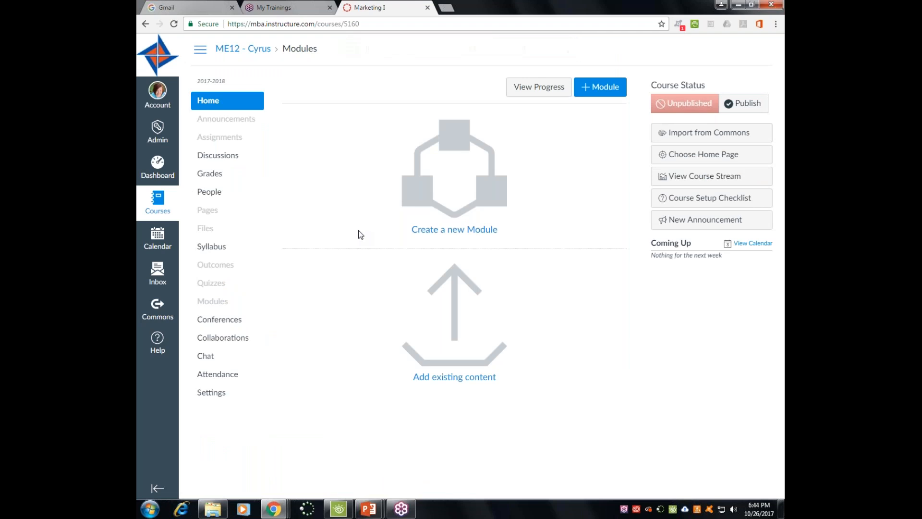
left_click(161, 308)
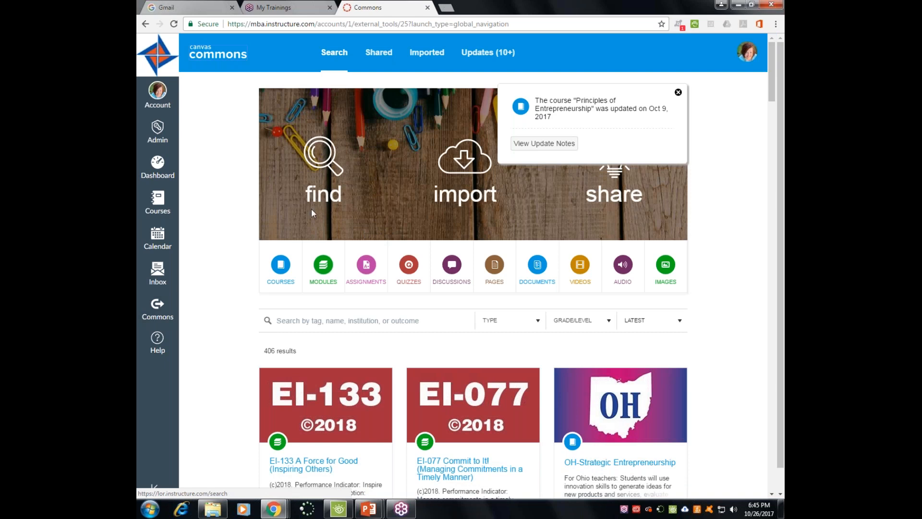
- Search Commons for EI-011, fixing a mistyped EI-033, and close the update notification
left_click(281, 320)
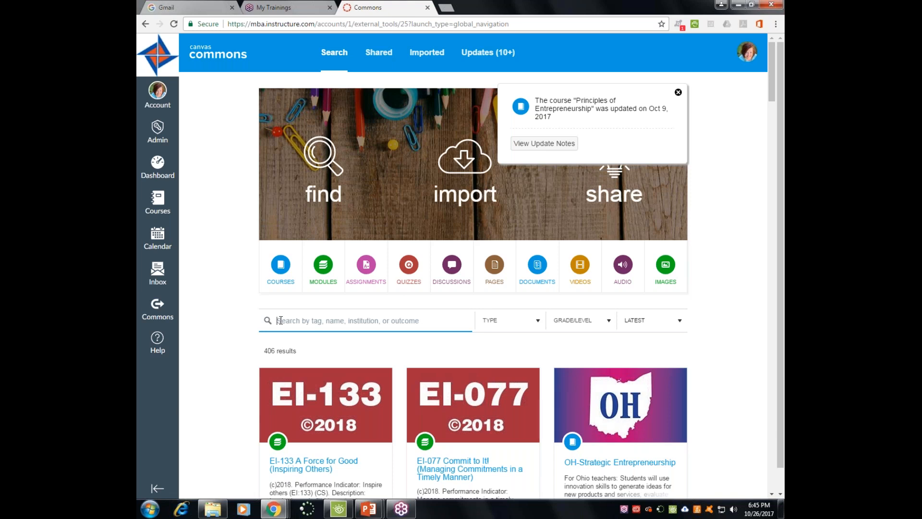
type("EI-")
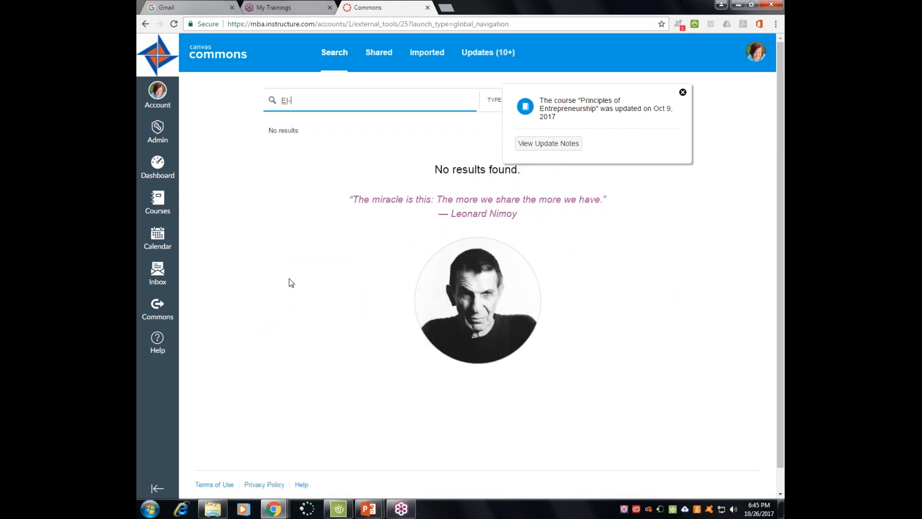
type("033")
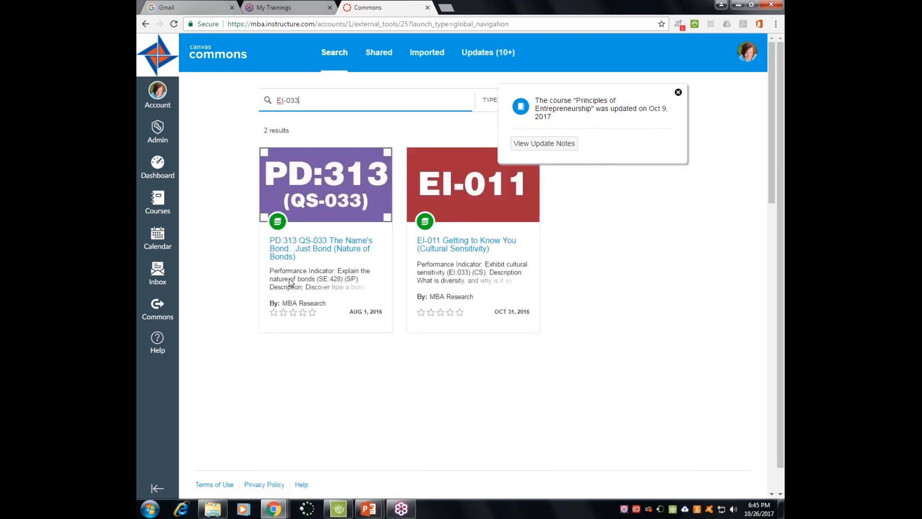
key("BackSpace")
key("BackSpace")
type("11")
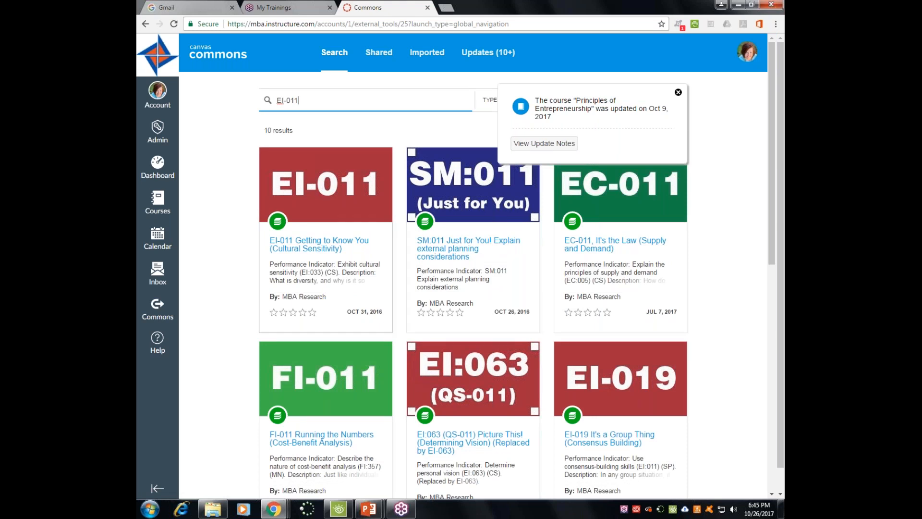
left_click(677, 92)
- Open EI-011 Getting to Know You and review module items from So What? to EI11 Posttest
left_click(315, 244)
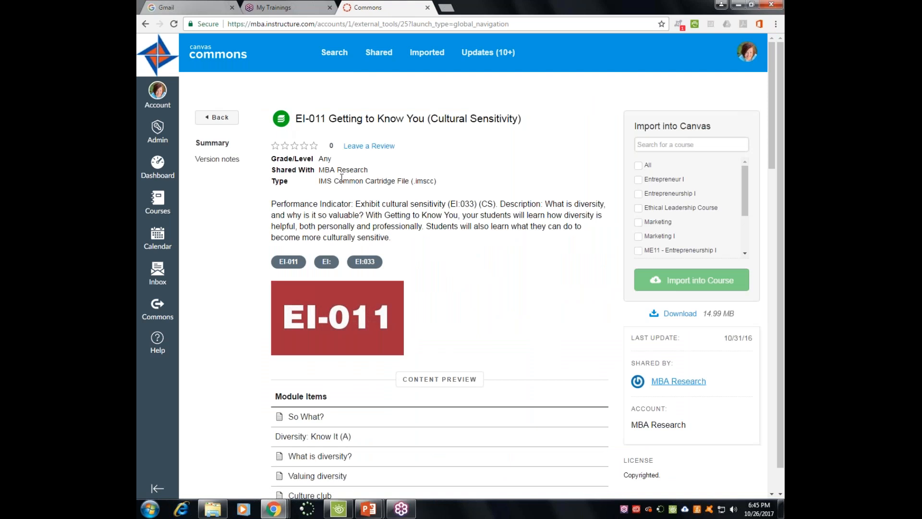
scroll(476, 275, "down", 5)
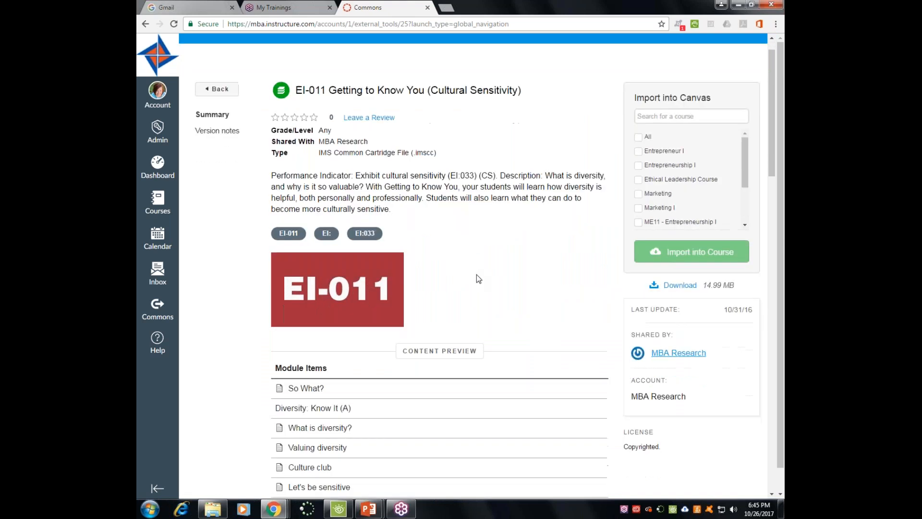
scroll(420, 253, "down", 10)
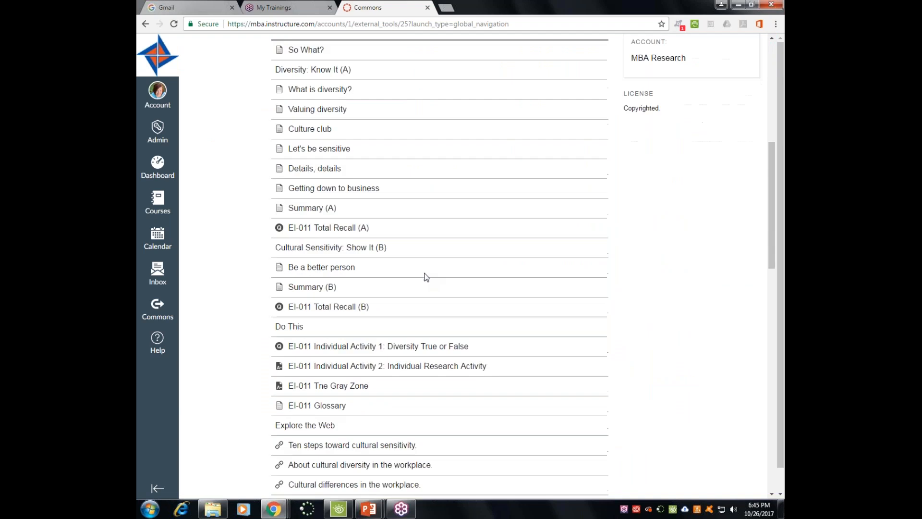
scroll(416, 266, "up", 2)
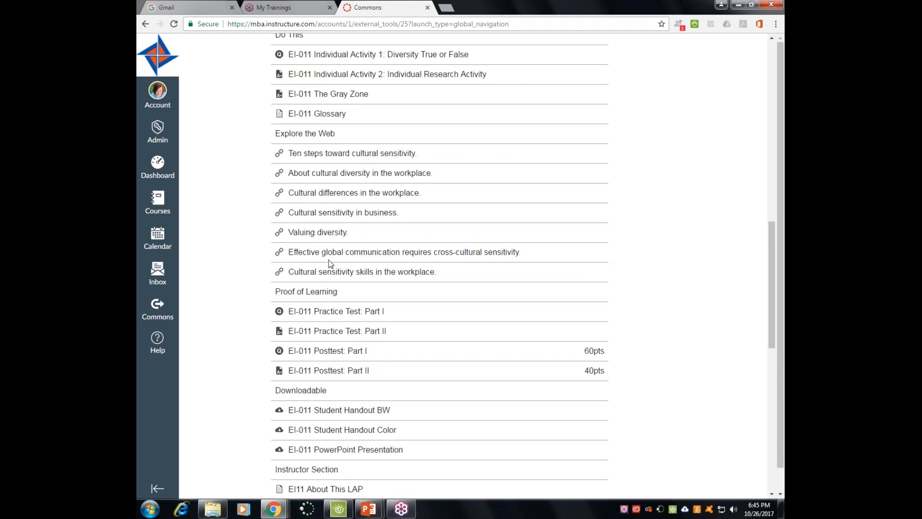
scroll(381, 293, "down", 1)
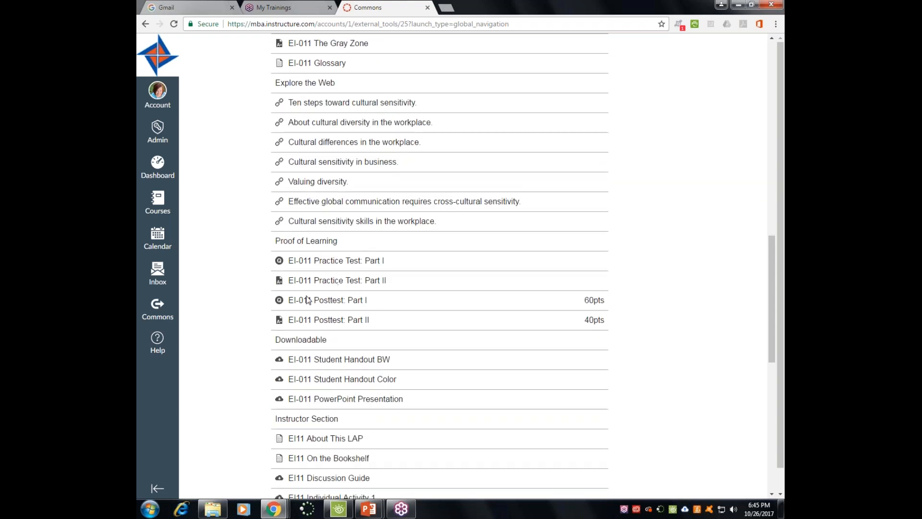
scroll(386, 302, "down", 4)
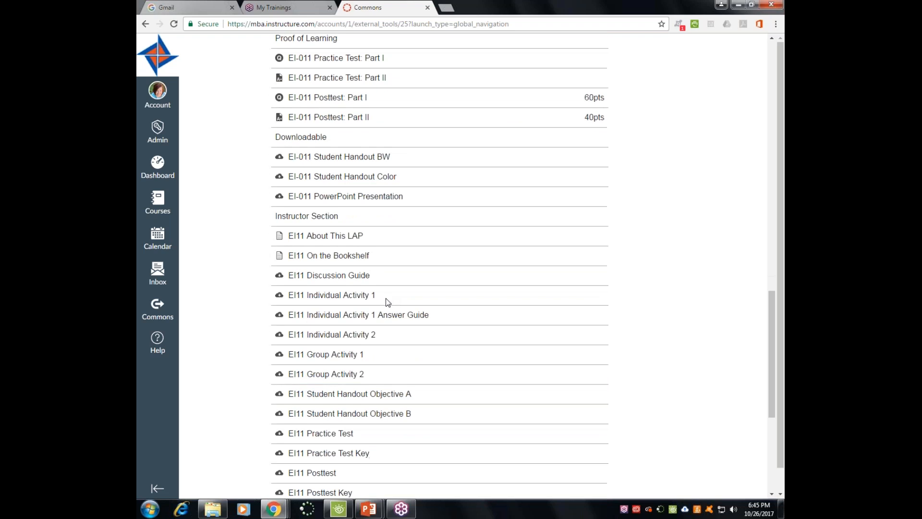
scroll(386, 302, "down", 2)
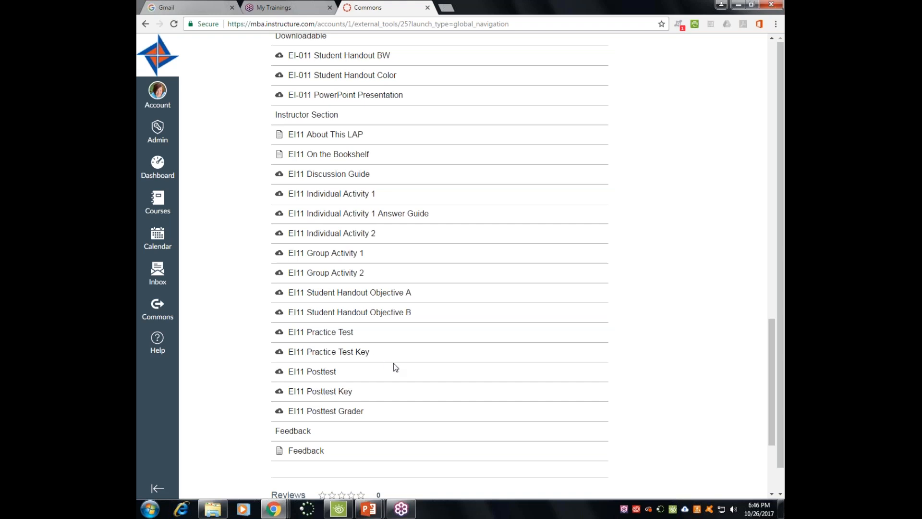
scroll(393, 363, "up", 15)
scroll(452, 202, "up", 4)
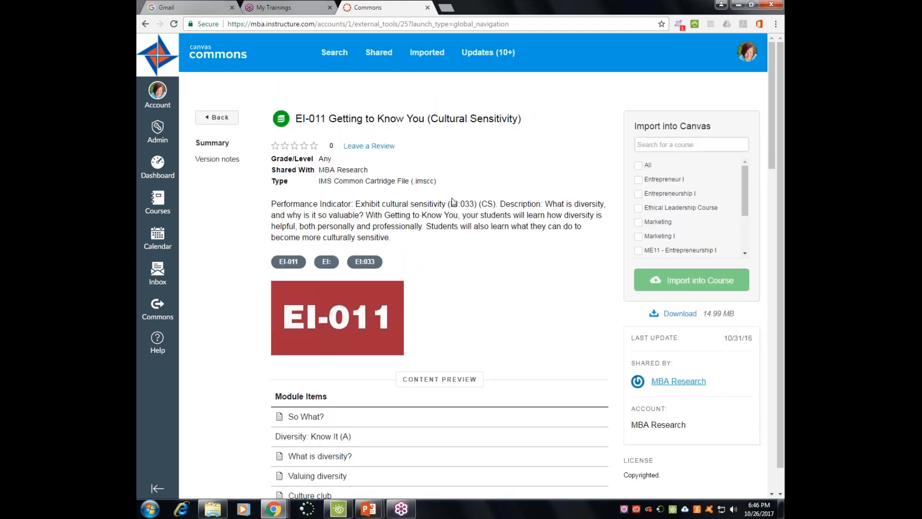
- Import the EI-011 module into the Marketing I course and bring up the Courses list
left_click(639, 237)
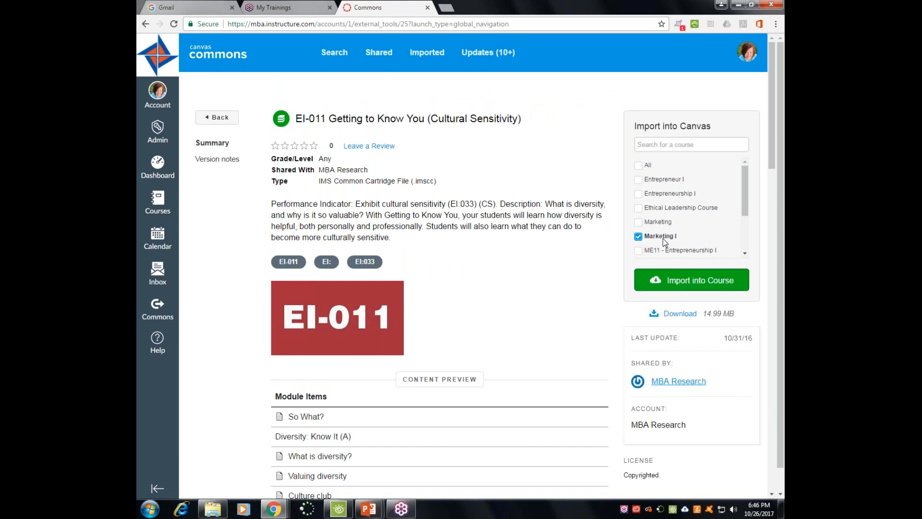
left_click(673, 283)
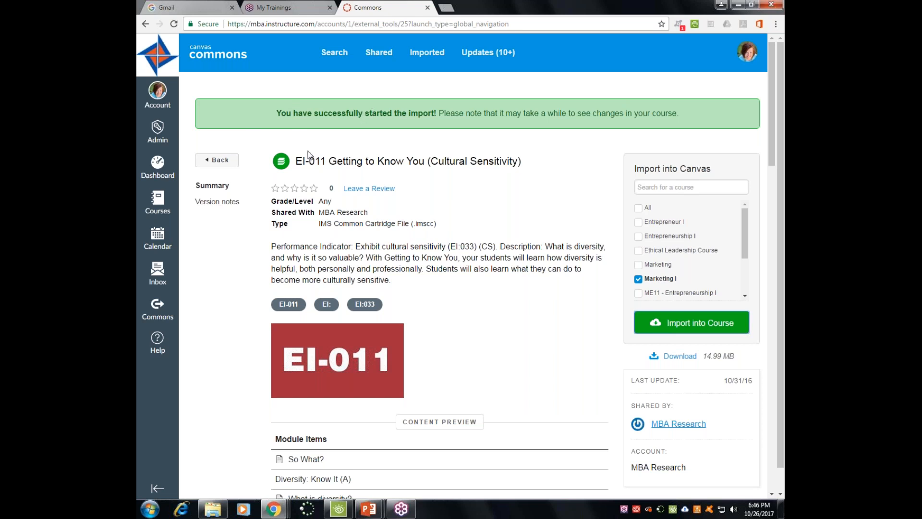
left_click(158, 202)
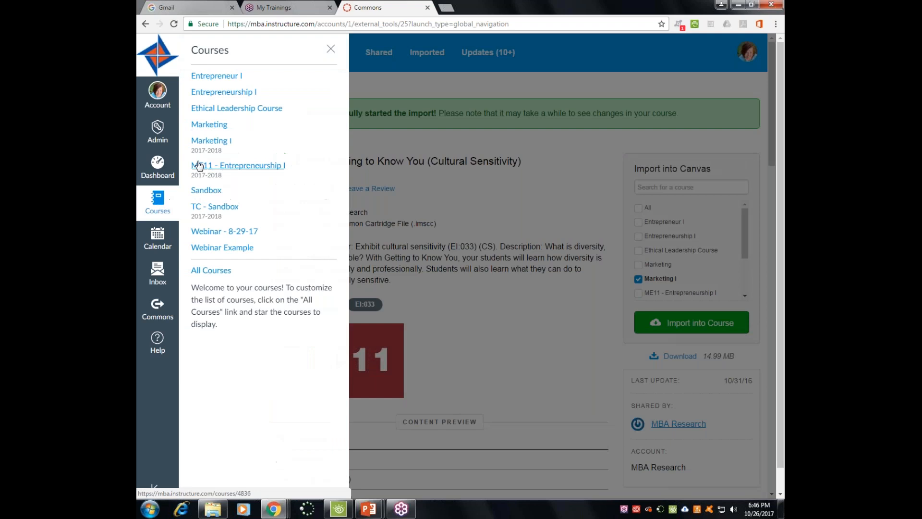
- Open the Marketing I course and reload its Modules page to reveal the imported EI-011 module
left_click(210, 142)
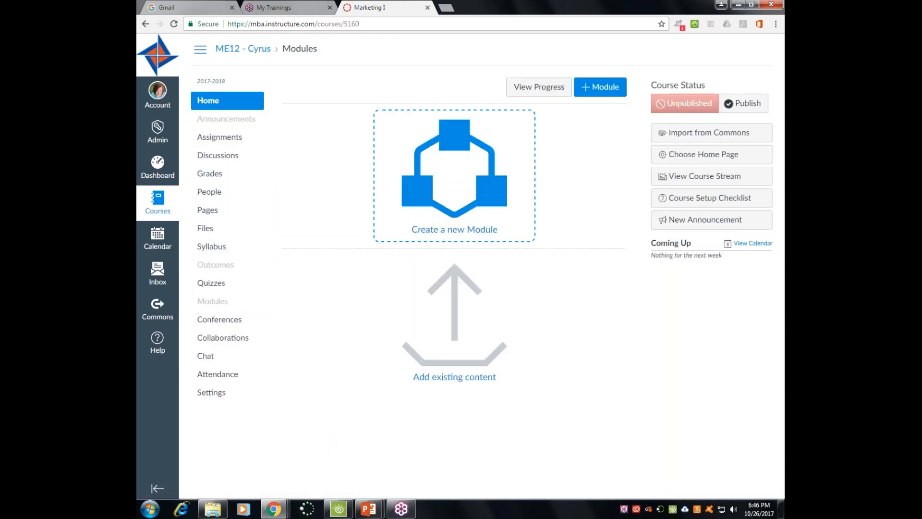
left_click(174, 24)
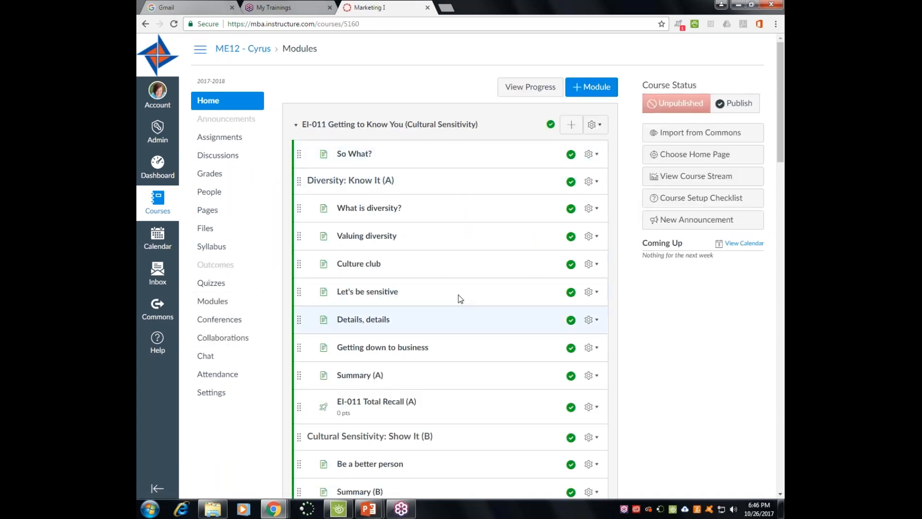
scroll(449, 201, "down", 3)
scroll(453, 273, "down", 9)
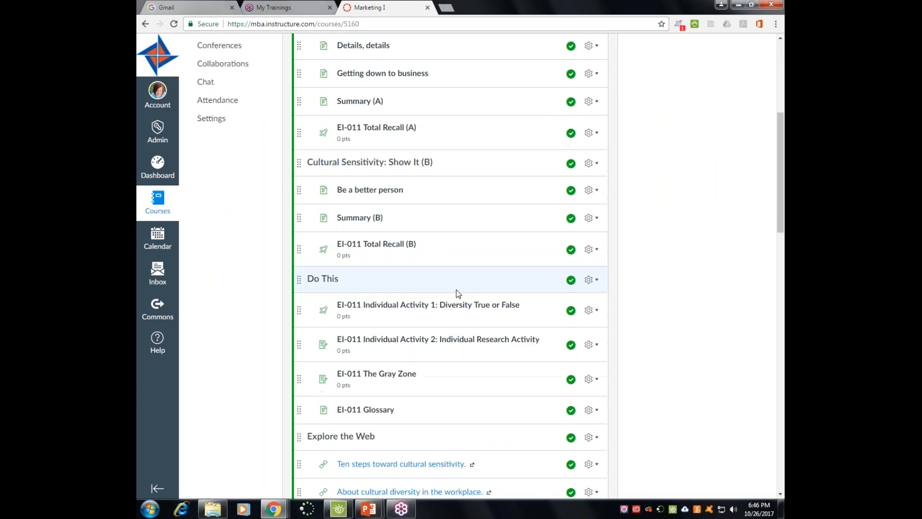
scroll(459, 293, "down", 3)
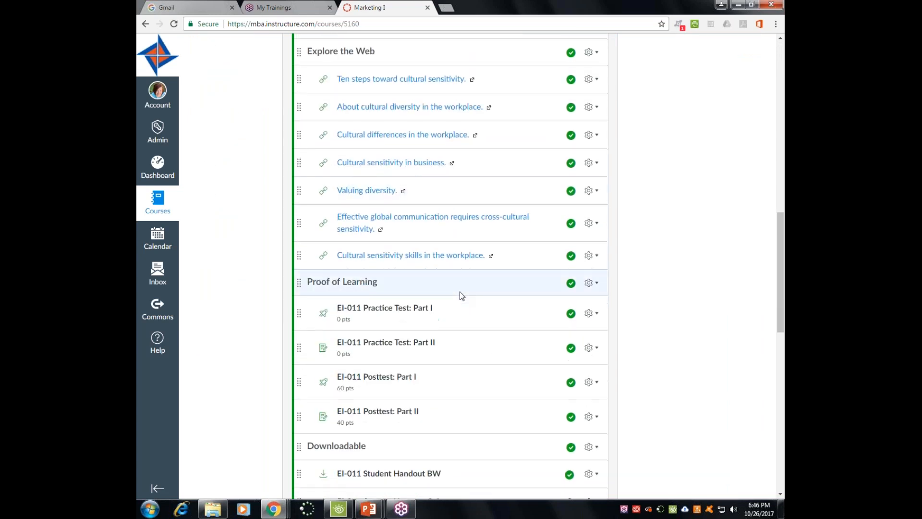
scroll(453, 286, "down", 8)
scroll(452, 293, "down", 3)
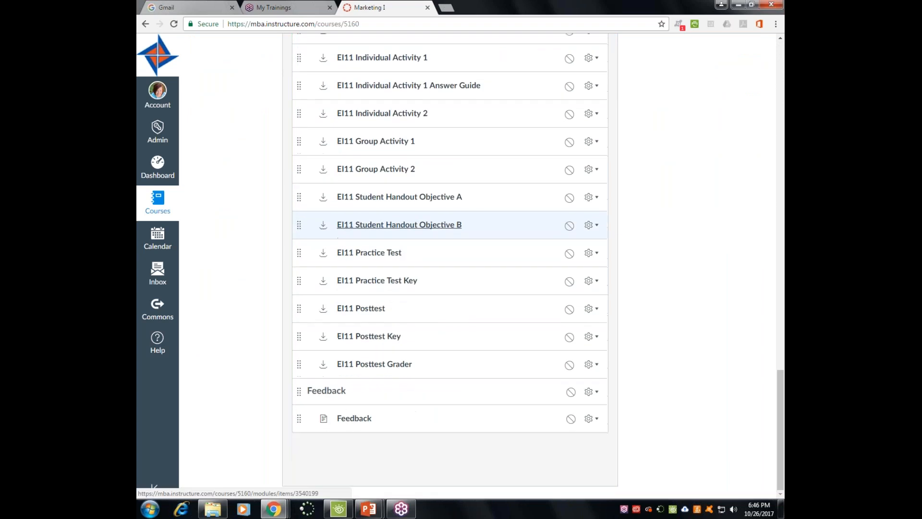
scroll(451, 297, "up", 5)
scroll(451, 303, "up", 8)
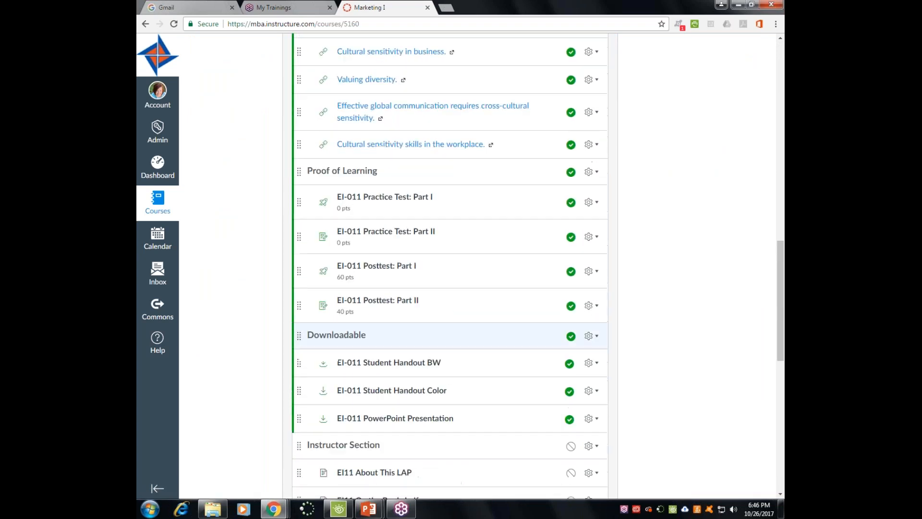
scroll(451, 304, "up", 13)
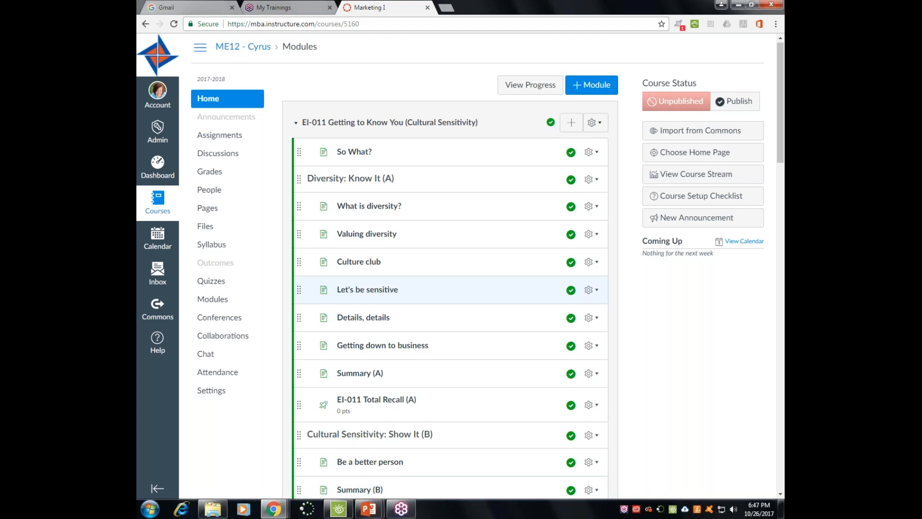
- Scroll down the EI-011 items and open the EI-011 Posttest: Part I quiz
scroll(455, 296, "down", 1)
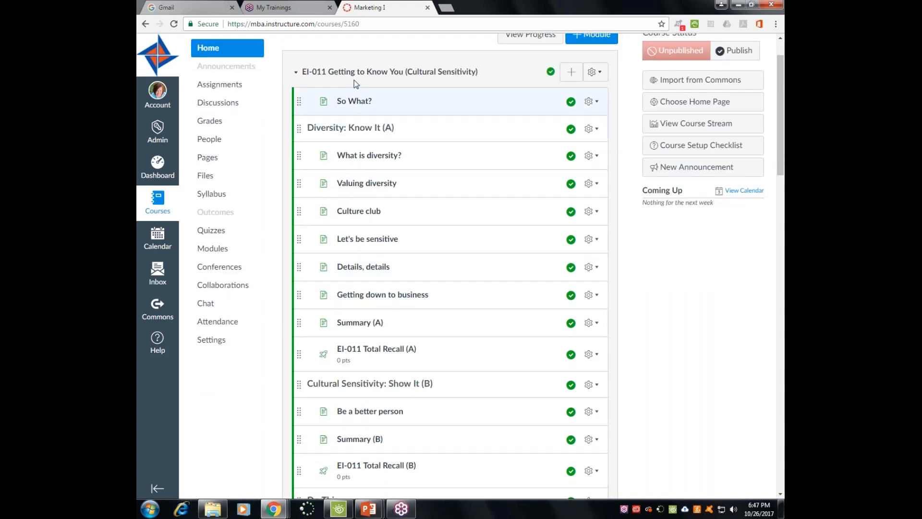
scroll(380, 339, "down", 5)
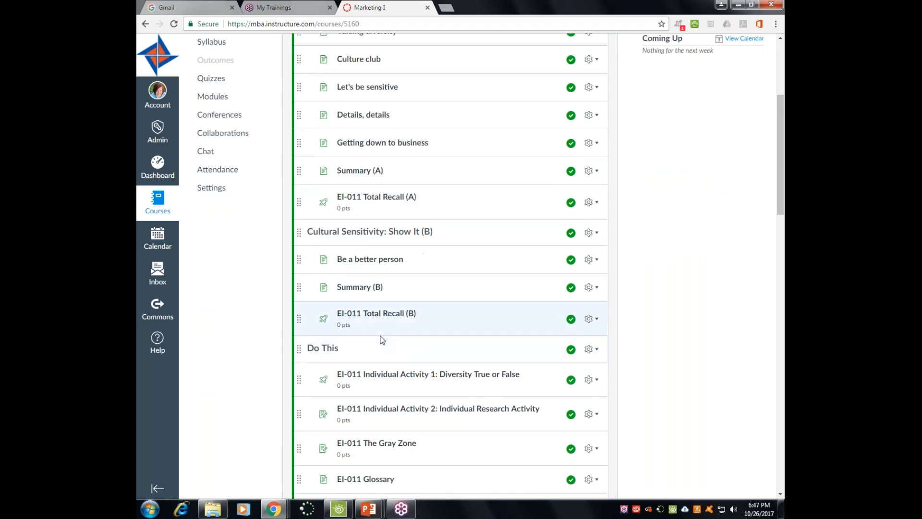
scroll(381, 339, "down", 1)
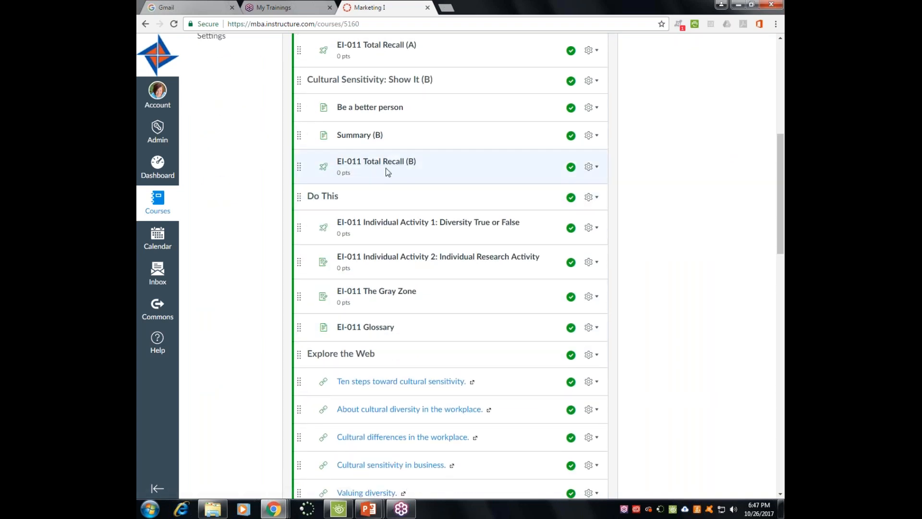
scroll(419, 170, "up", 7)
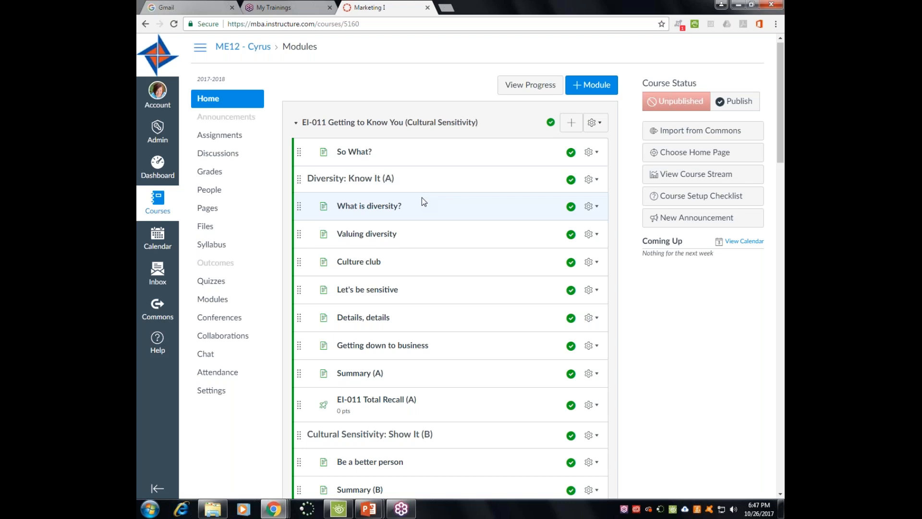
scroll(421, 198, "down", 8)
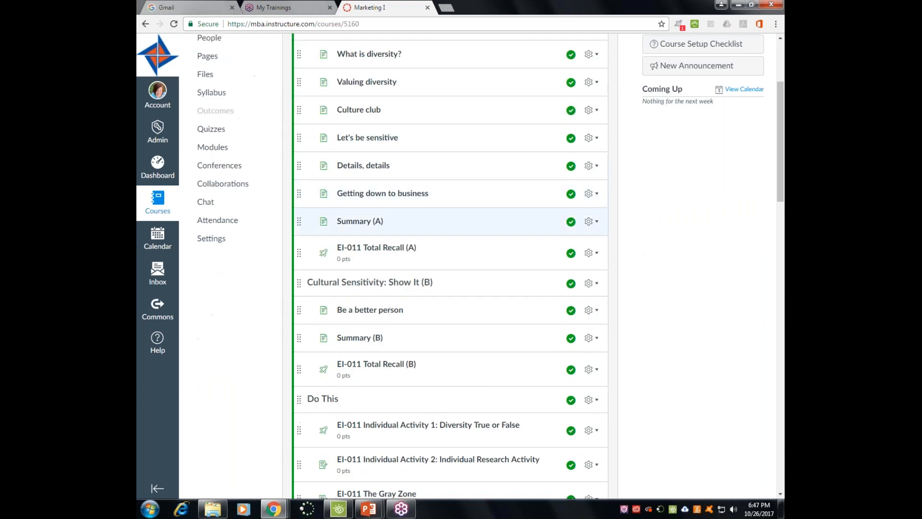
scroll(419, 258, "down", 3)
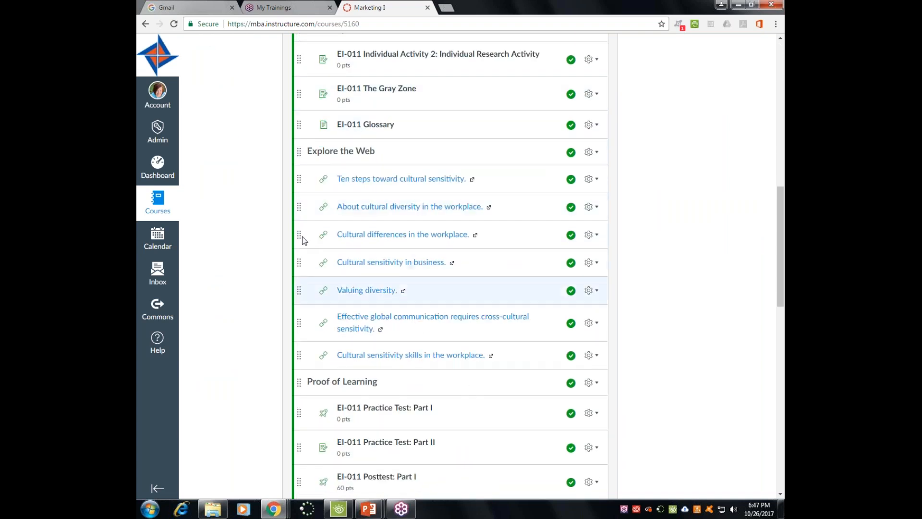
scroll(419, 322, "down", 3)
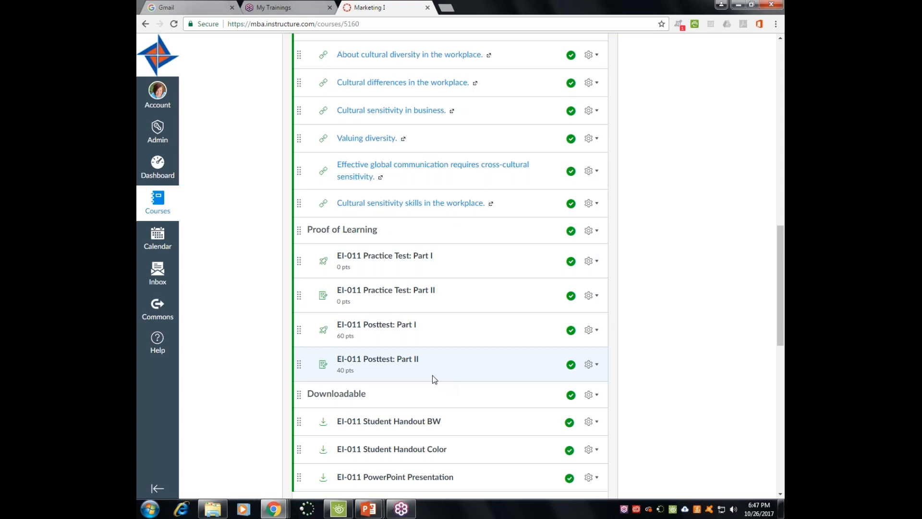
left_click(393, 328)
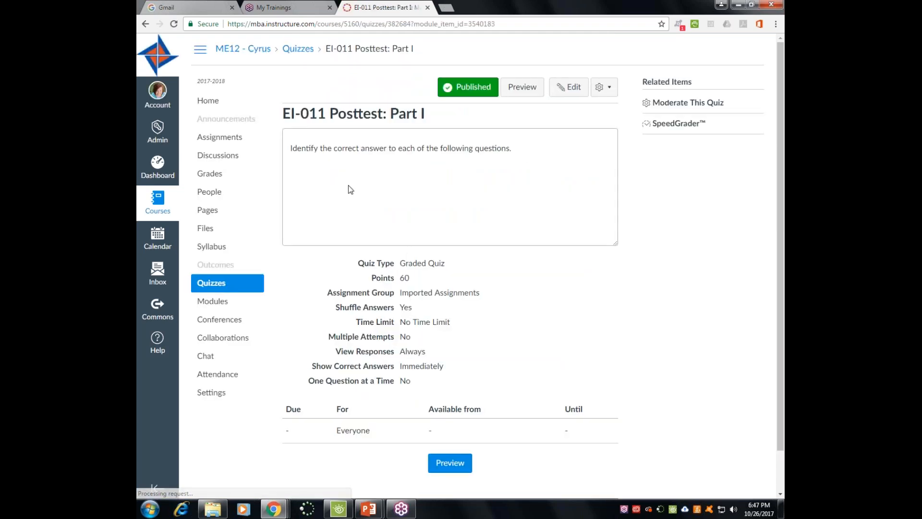
- Preview the EI-011 Posttest: Part I questions, then return to the Marketing I Modules list
left_click(469, 462)
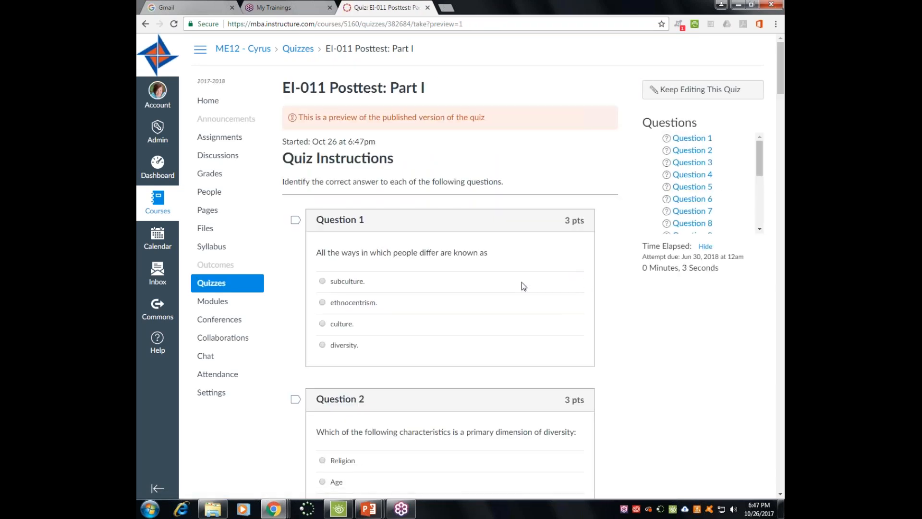
scroll(492, 297, "down", 3)
scroll(492, 307, "down", 15)
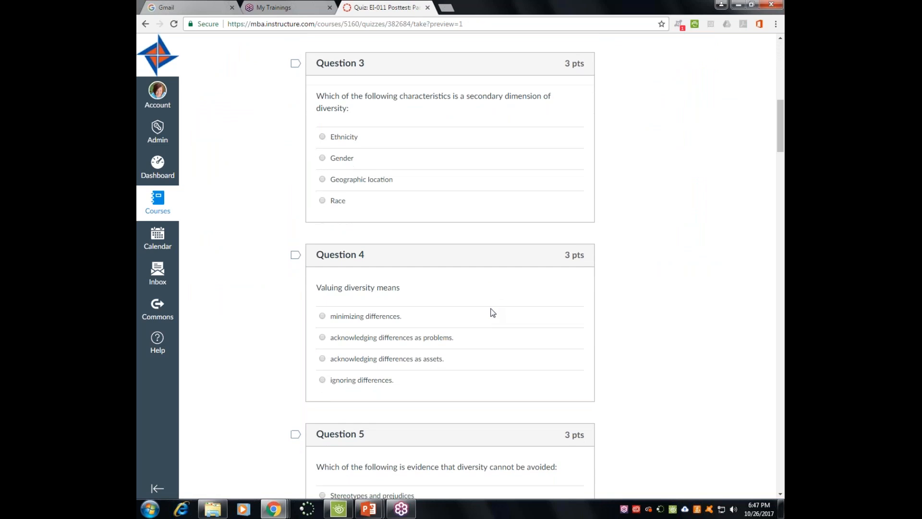
scroll(494, 311, "down", 5)
scroll(494, 311, "up", 20)
scroll(494, 310, "up", 2)
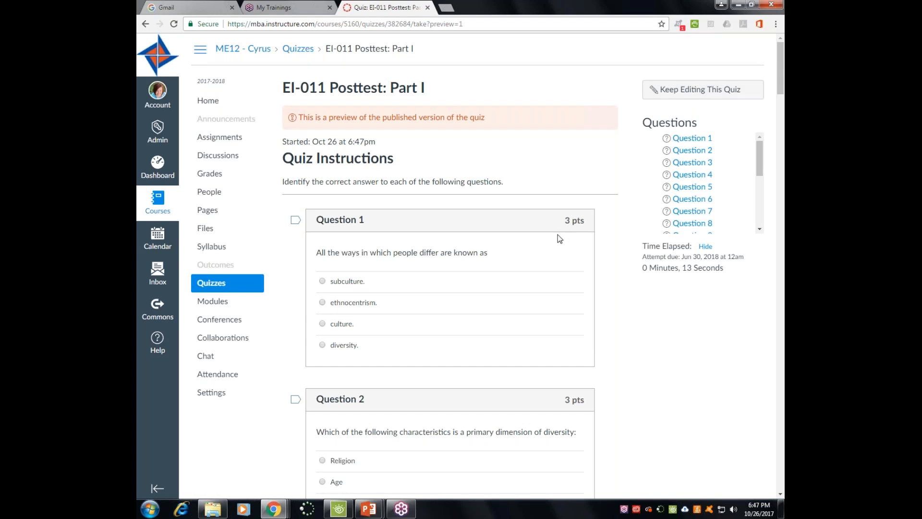
scroll(547, 281, "down", 2)
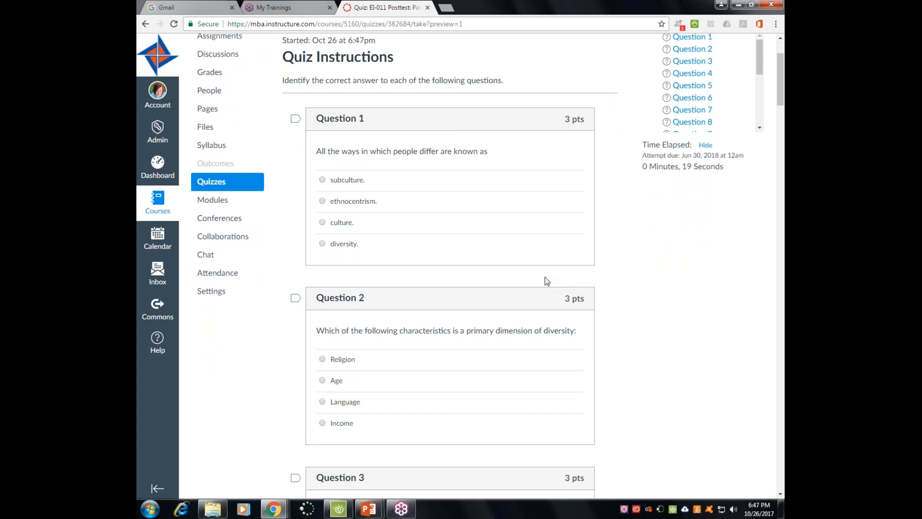
scroll(504, 312, "up", 2)
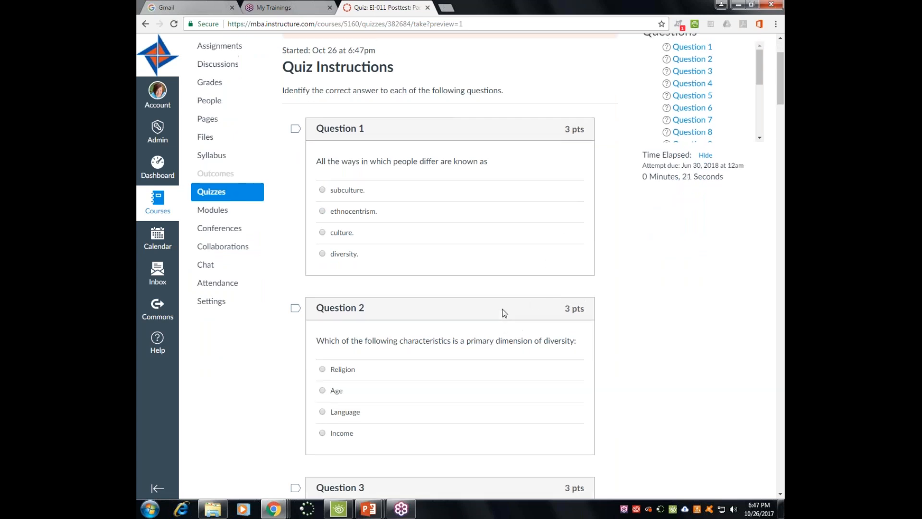
left_click(211, 301)
scroll(399, 259, "down", 6)
scroll(523, 264, "down", 16)
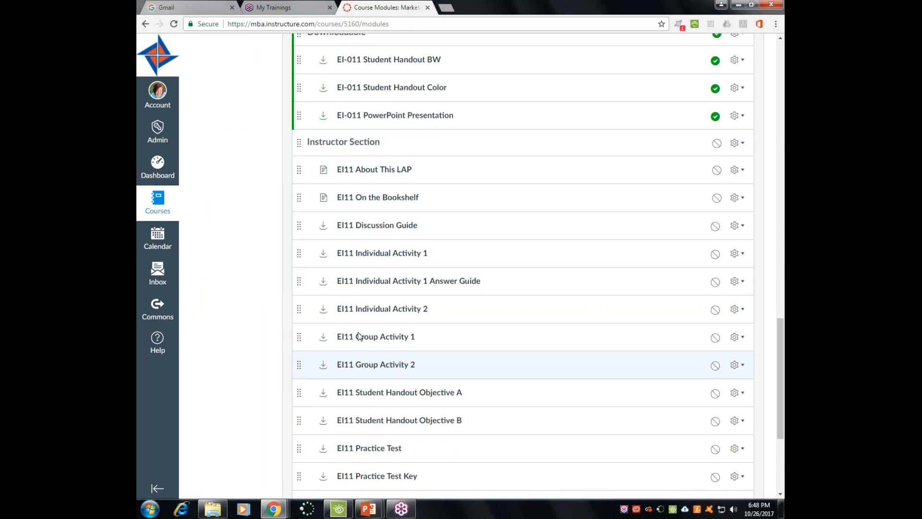
scroll(482, 306, "down", 3)
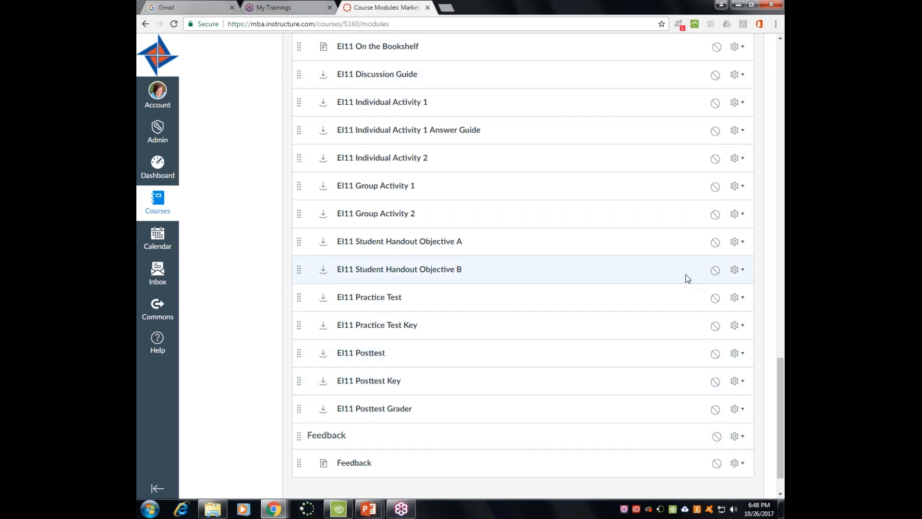
scroll(687, 279, "up", 6)
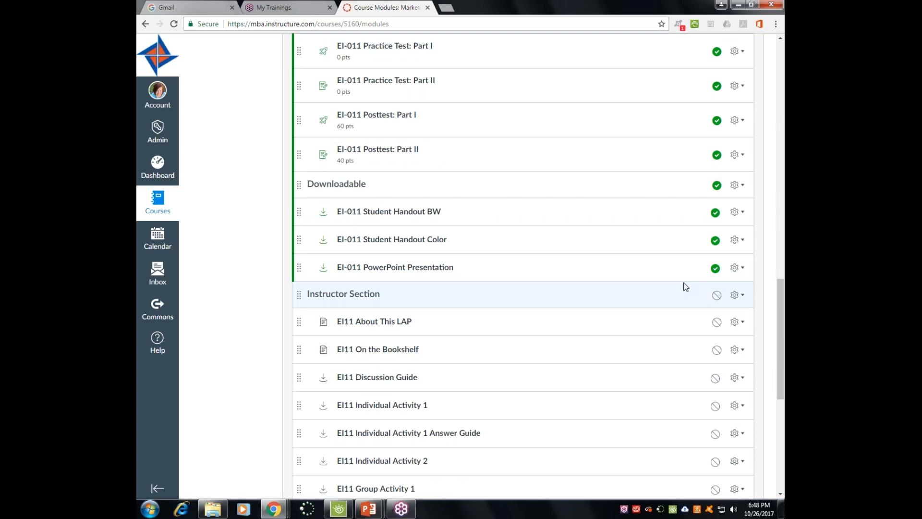
scroll(685, 287, "up", 14)
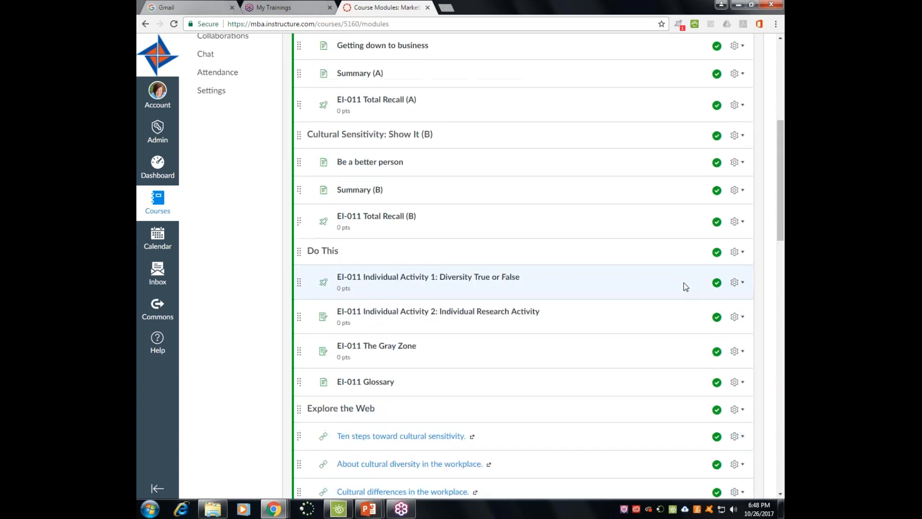
scroll(686, 287, "up", 6)
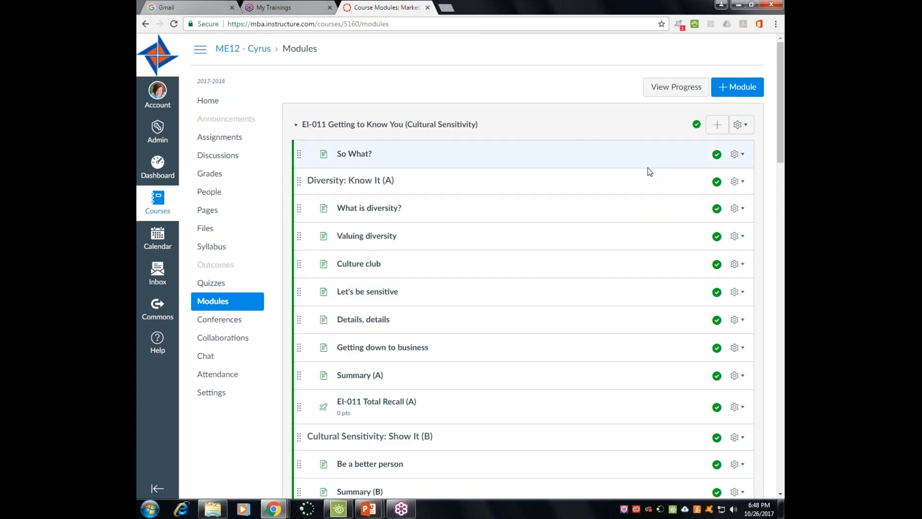
- Unpublish the eight EI-011 pages from So What? through Summary (A), then go to course Settings
left_click(716, 154)
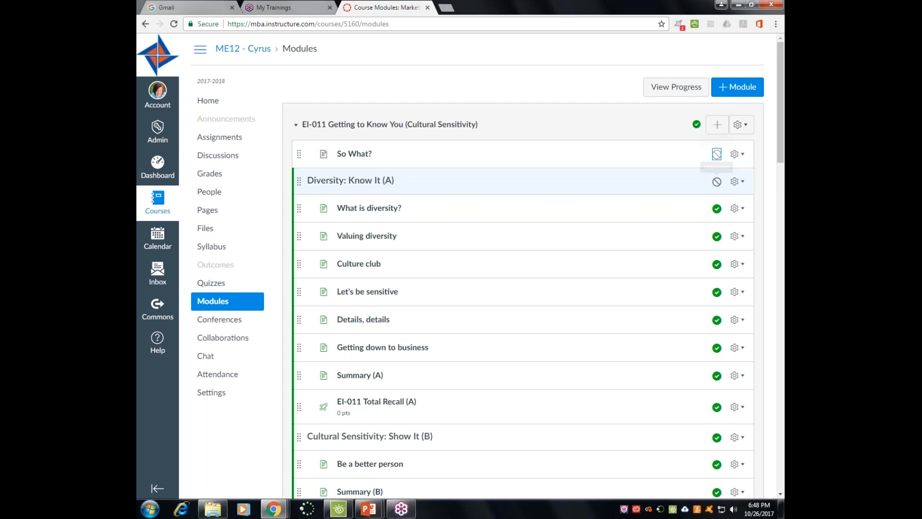
left_click(717, 208)
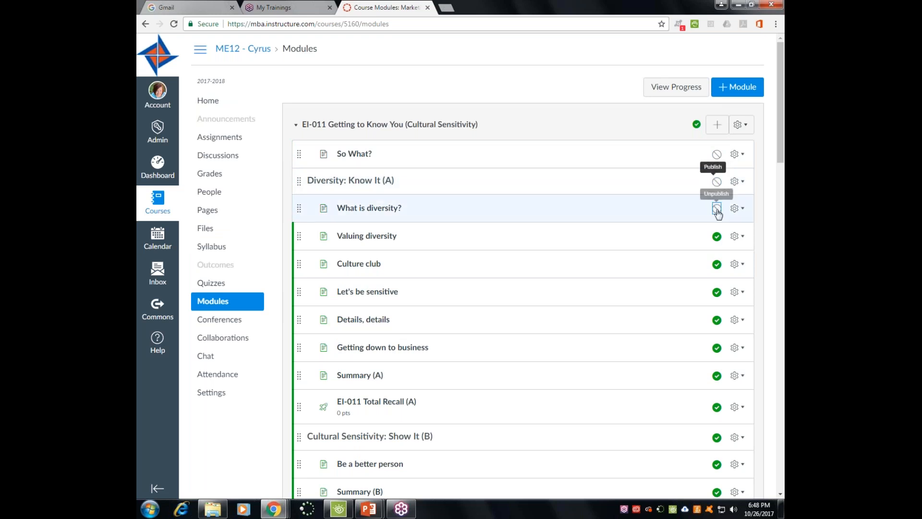
left_click(716, 236)
left_click(717, 263)
left_click(717, 292)
left_click(716, 319)
left_click(716, 347)
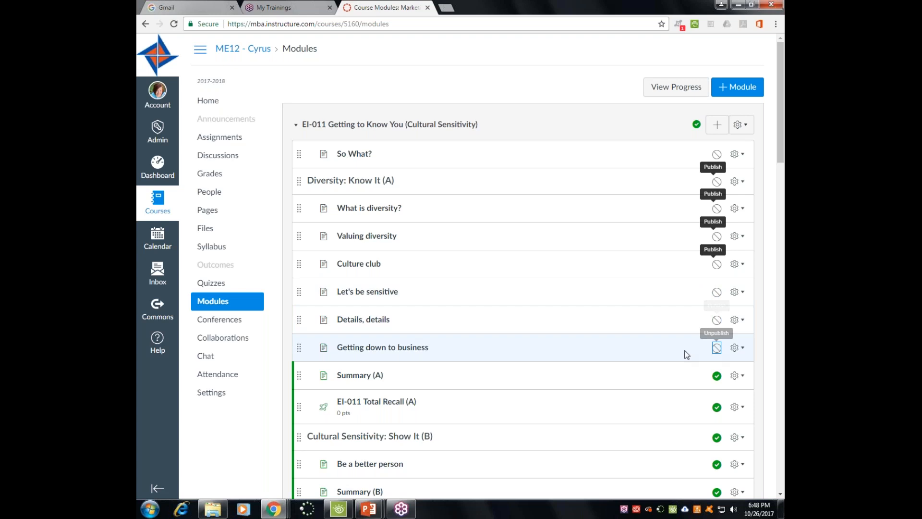
scroll(604, 332, "down", 2)
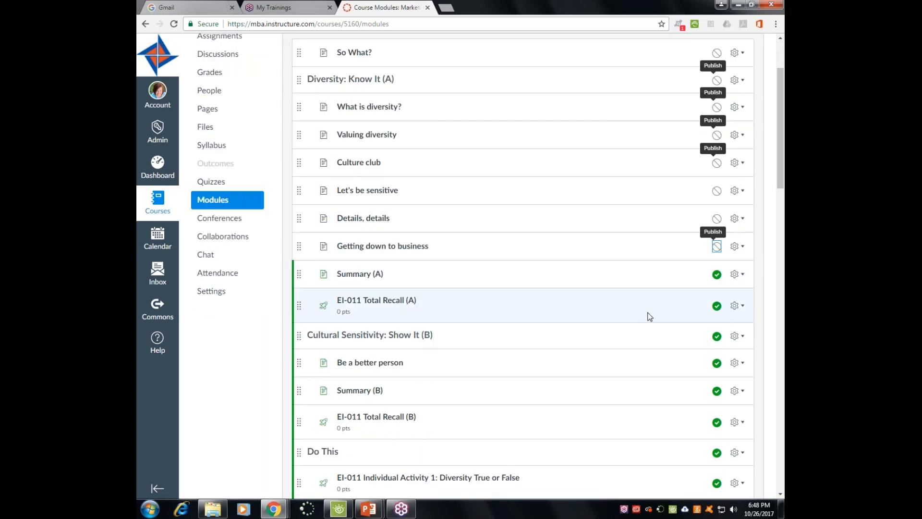
left_click(716, 273)
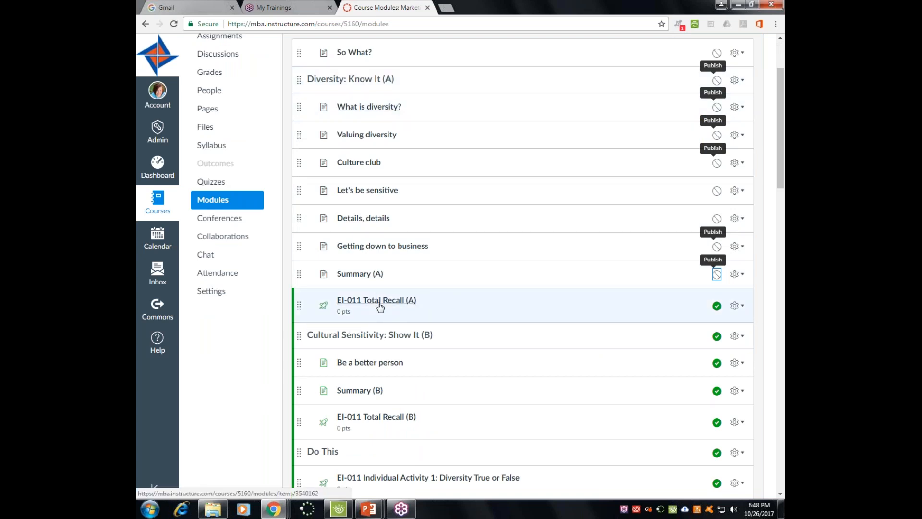
left_click(213, 291)
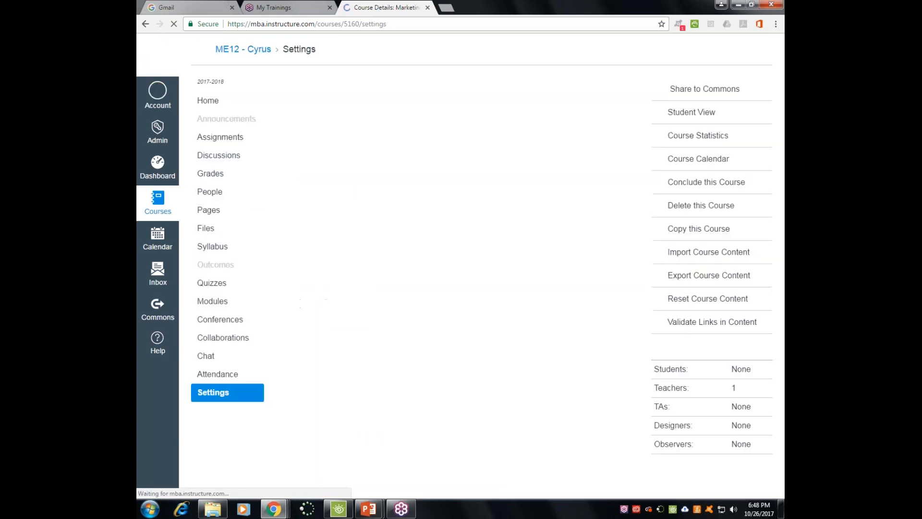
- Check in Student View that the EI-011 module begins at Total Recall (A), then leave Student View
left_click(677, 114)
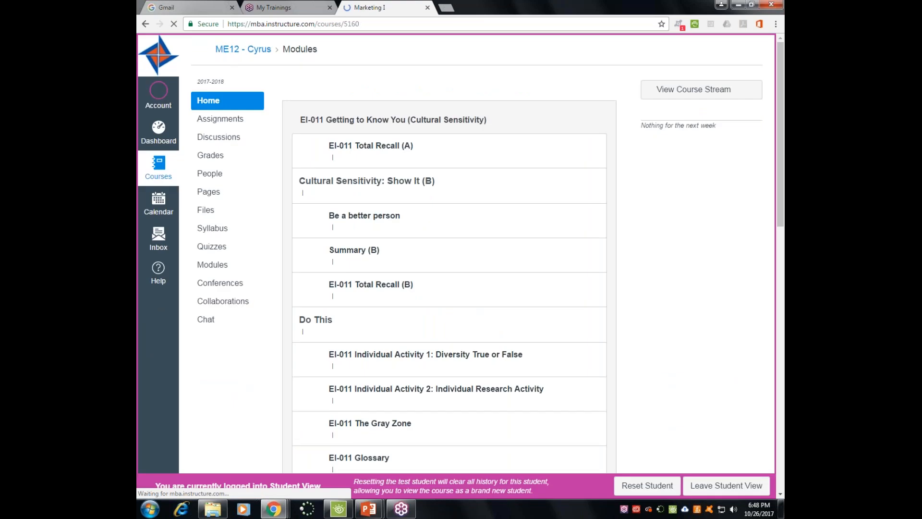
scroll(569, 283, "down", 4)
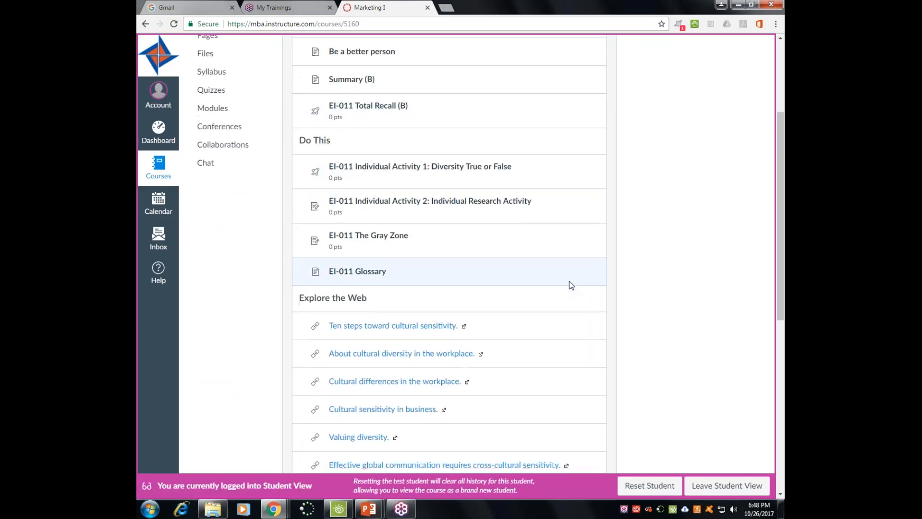
scroll(569, 283, "up", 3)
scroll(571, 284, "up", 1)
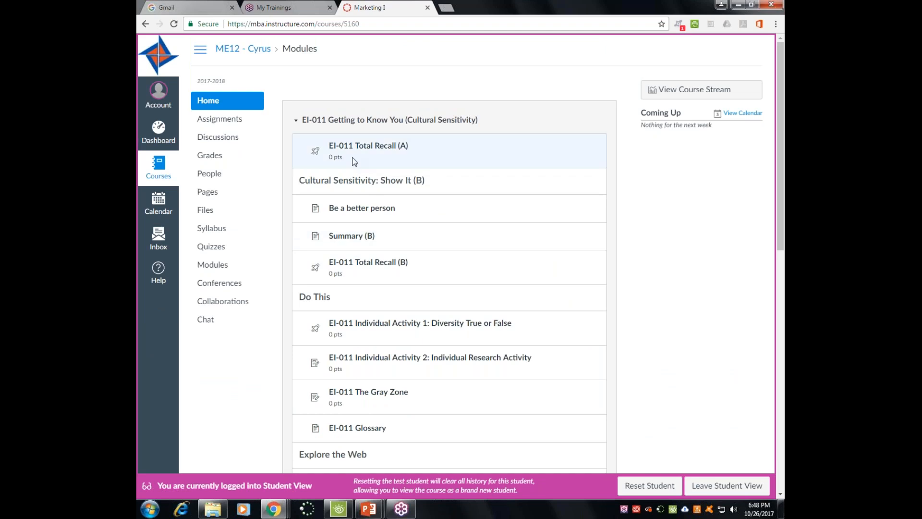
scroll(436, 243, "down", 1)
scroll(408, 202, "up", 1)
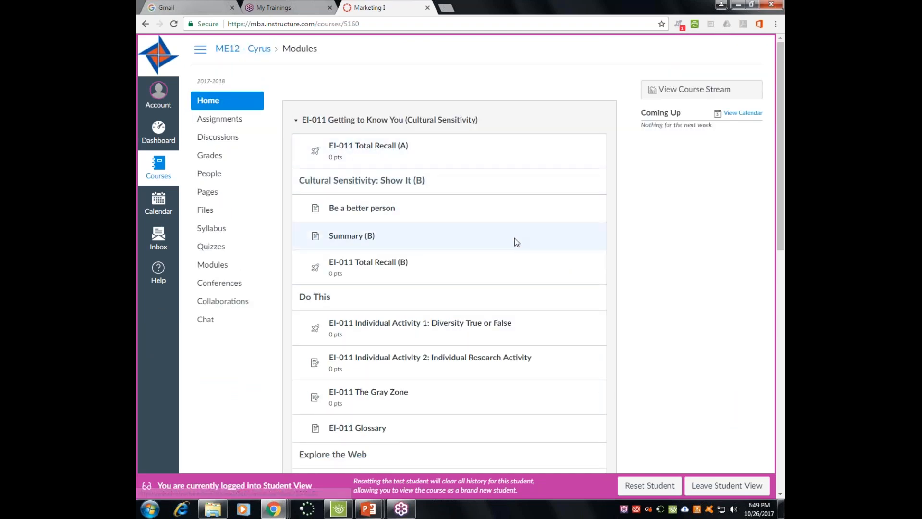
scroll(514, 239, "down", 3)
scroll(514, 238, "down", 2)
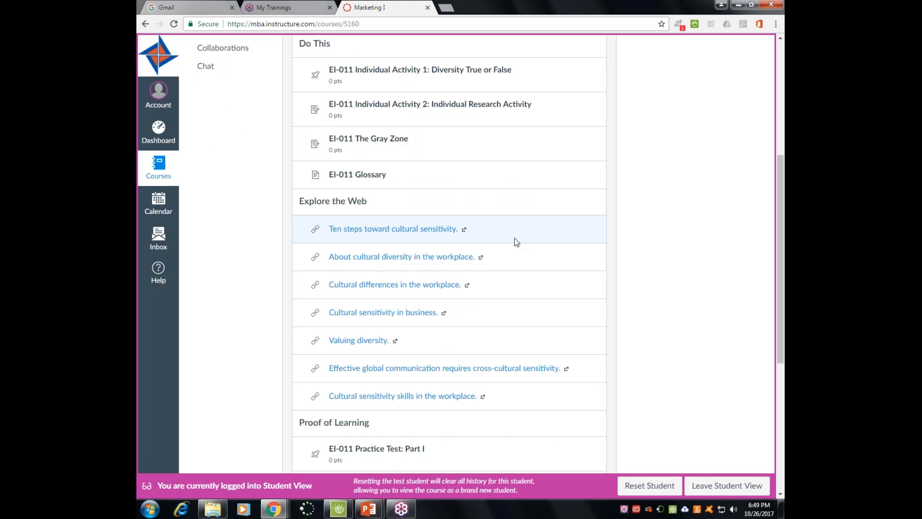
scroll(514, 239, "down", 6)
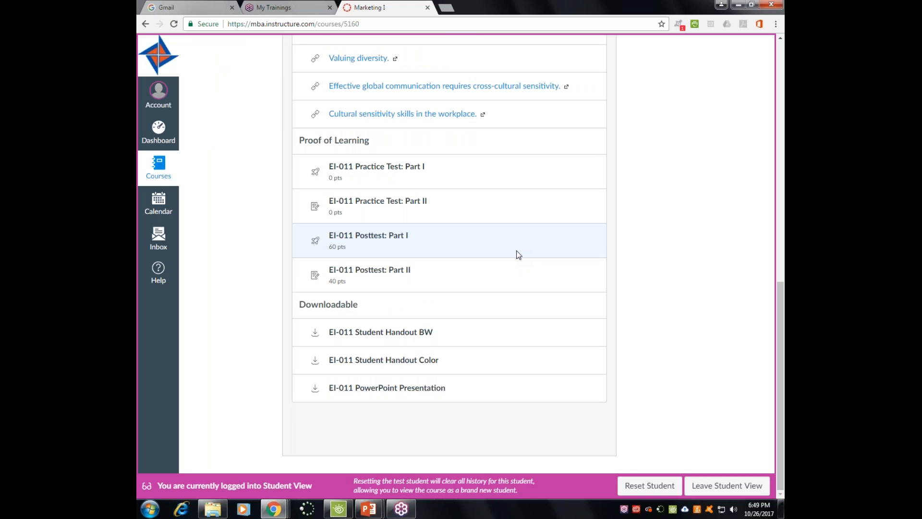
left_click(728, 484)
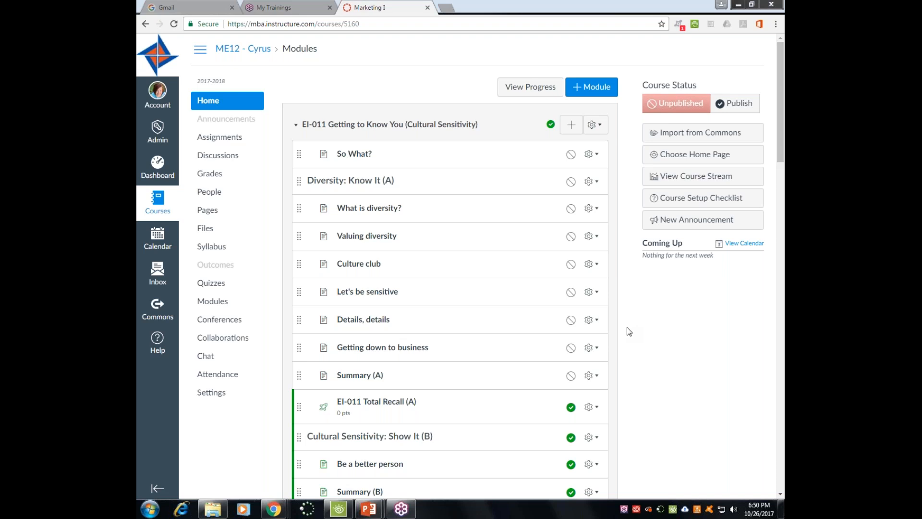
- Open the gear menu on the EI-011 Getting to Know You module header
left_click(600, 127)
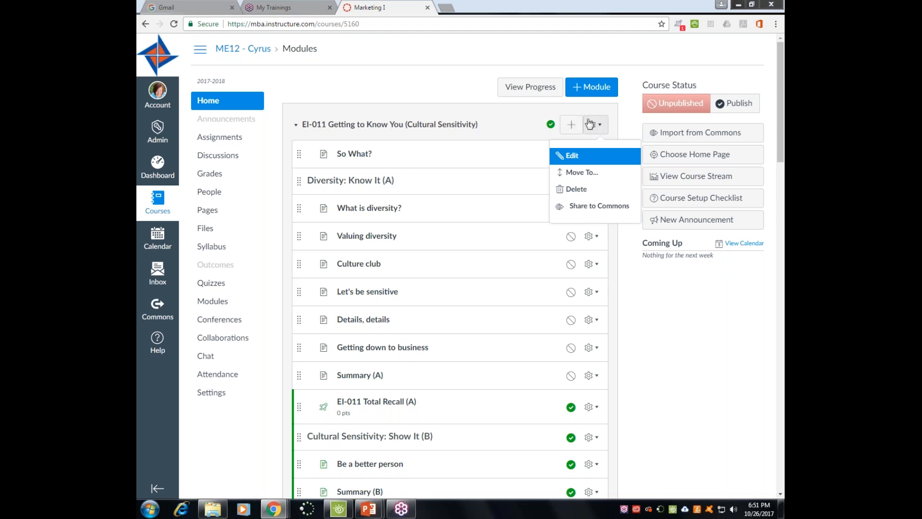
- Choose Delete for the EI-011 module, then cancel the confirmation so it stays
left_click(582, 190)
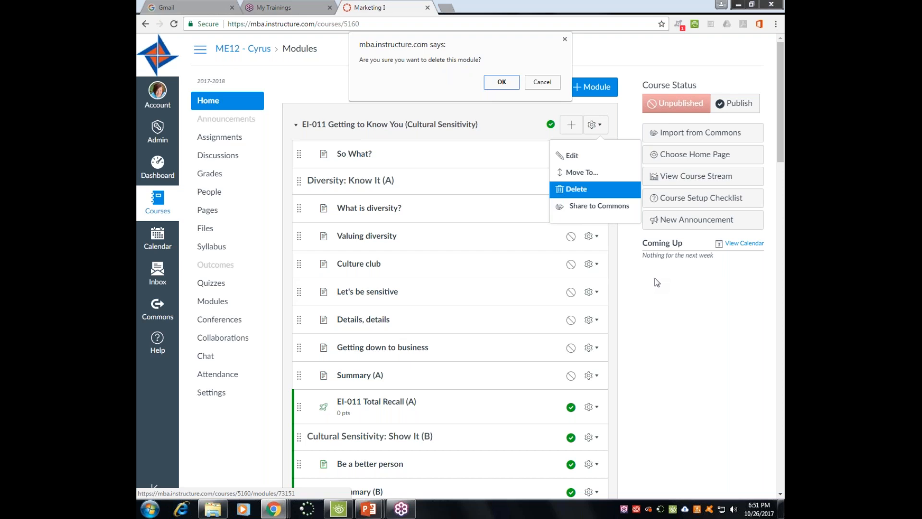
left_click(779, 308)
left_click(542, 82)
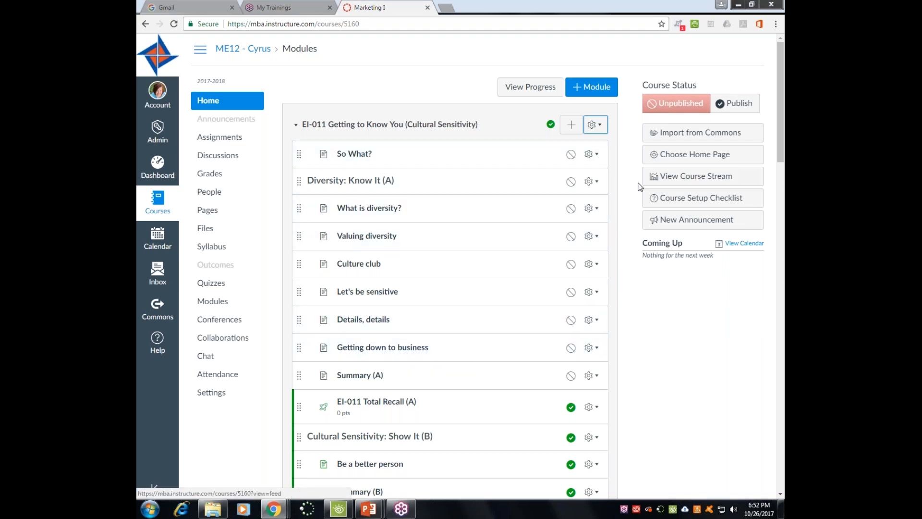
- Open and then dismiss the action menu on the Diversity: Know It (A) header
left_click(595, 181)
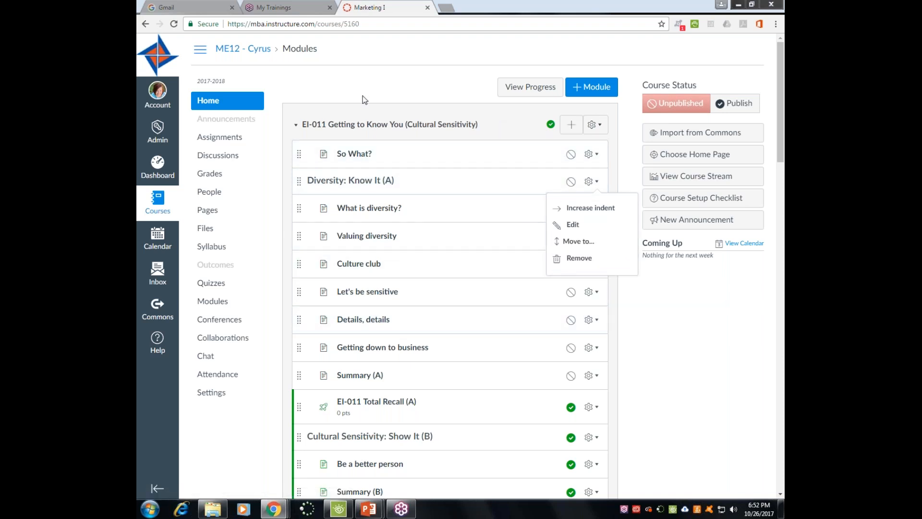
left_click(372, 86)
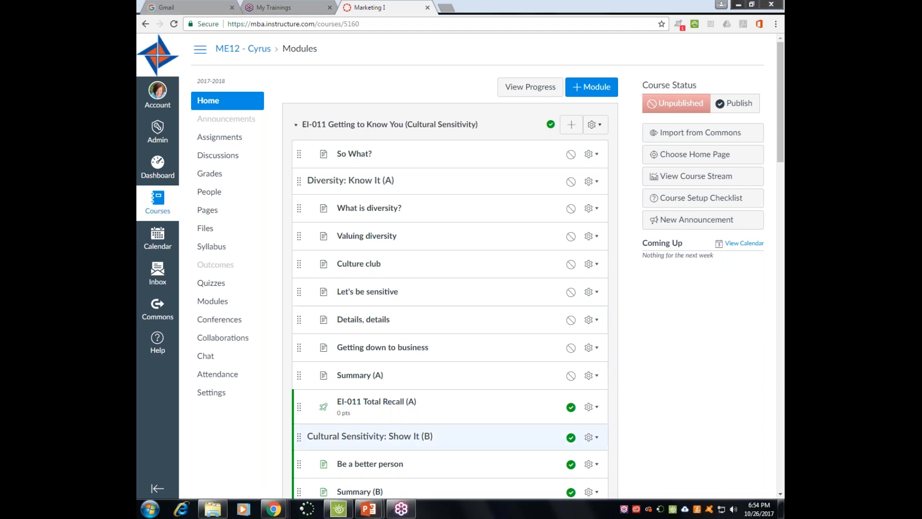
mouse_move(377, 514)
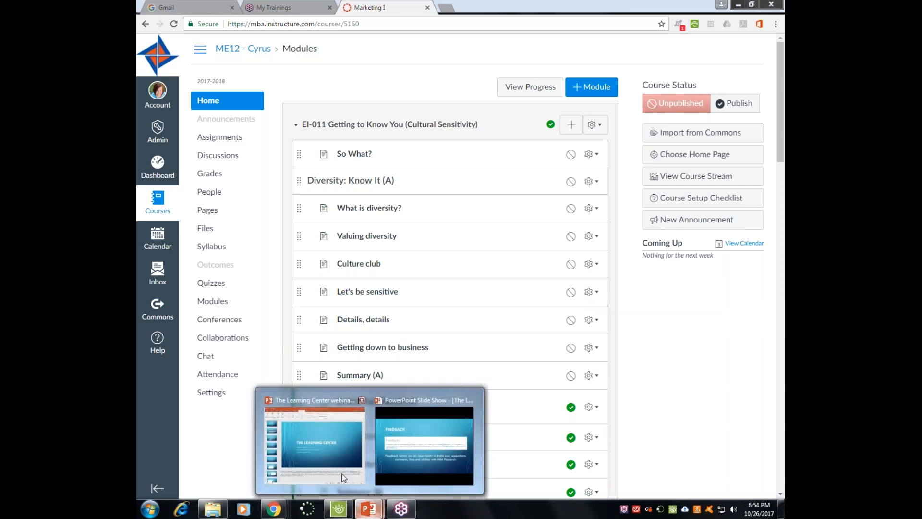